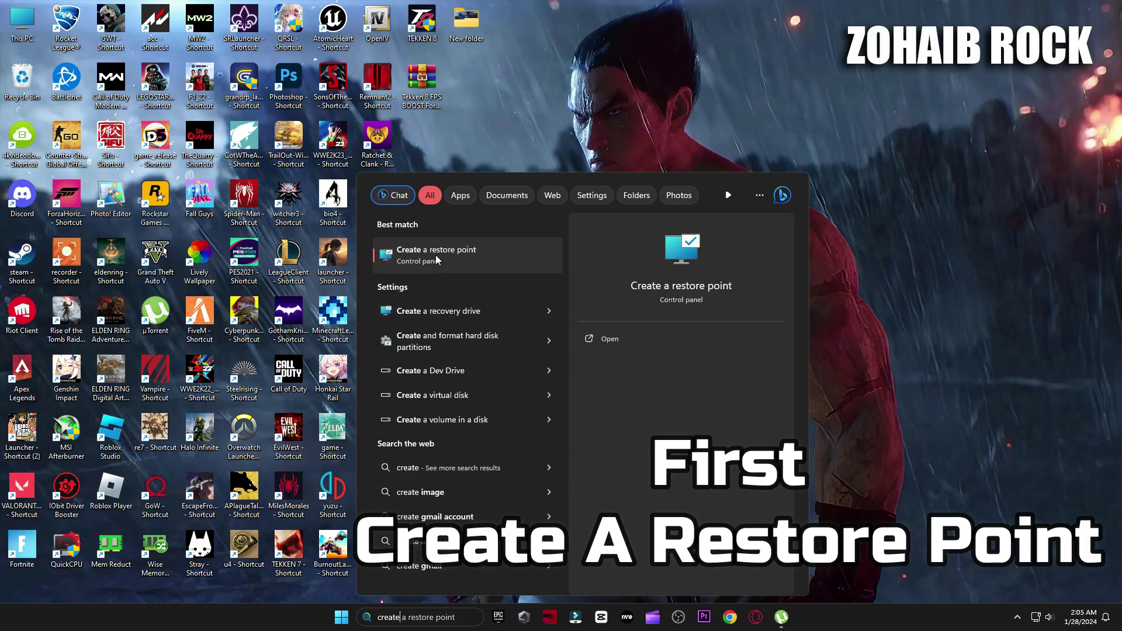
- Open the restore point settings and confirm the system protection configuration for Local Disk (C:) with protection turned on
click(446, 249)
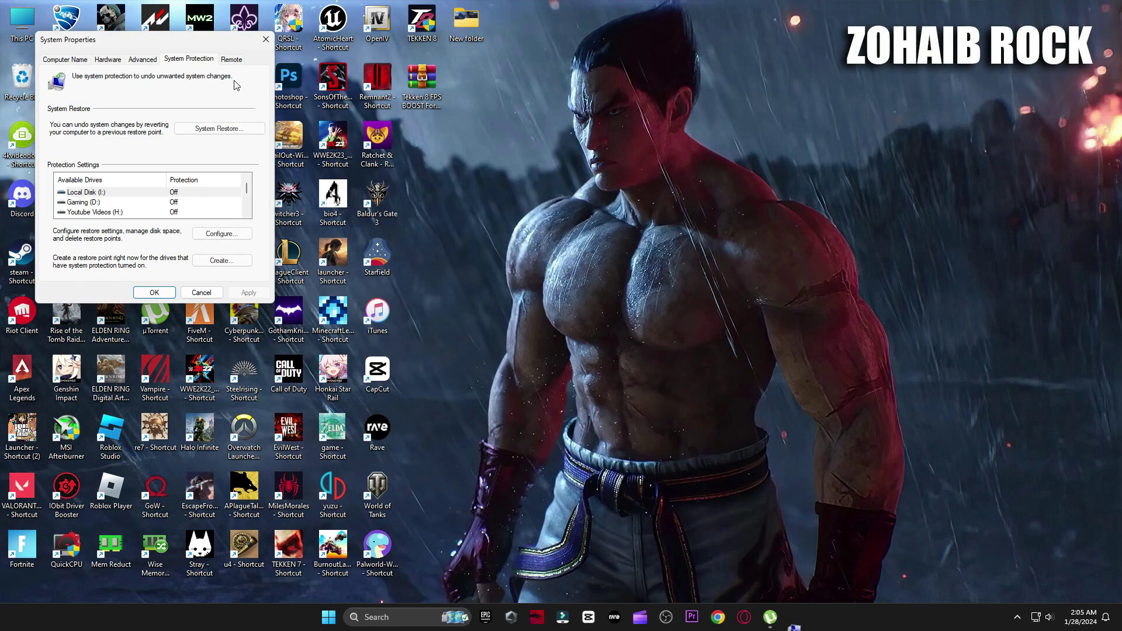
drag(230, 81, 690, 124)
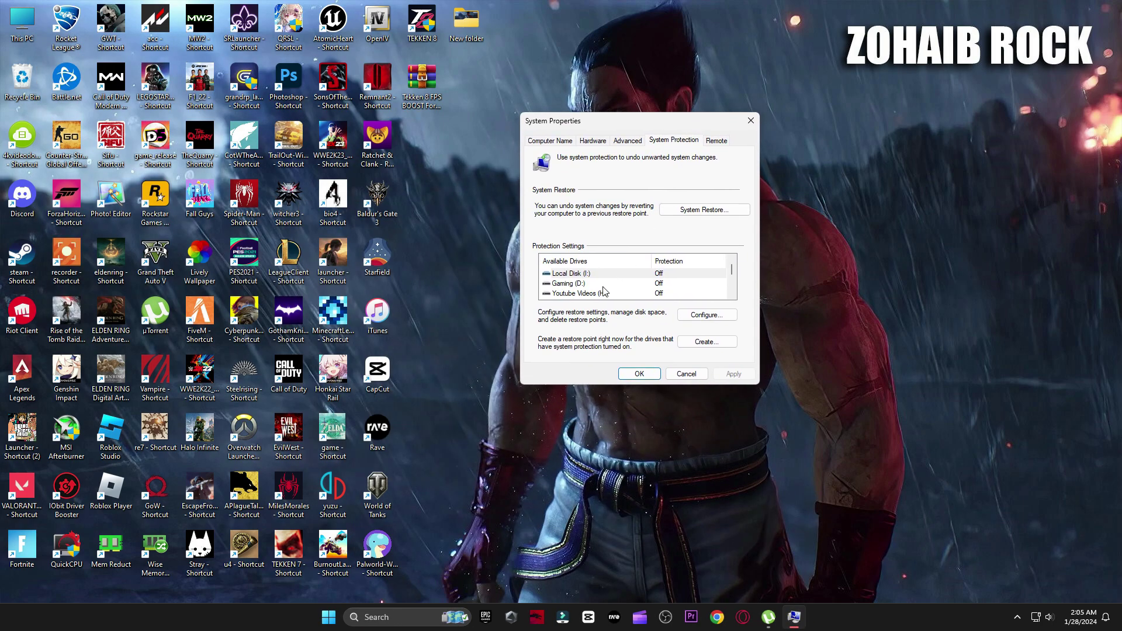
scroll(601, 283, down, 1)
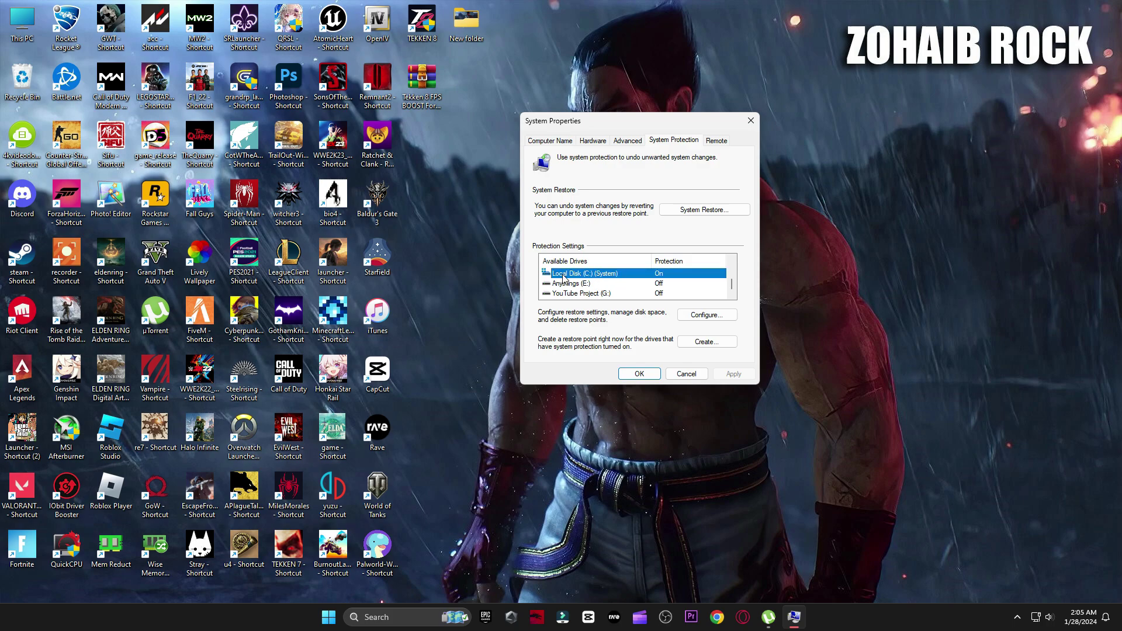
click(711, 315)
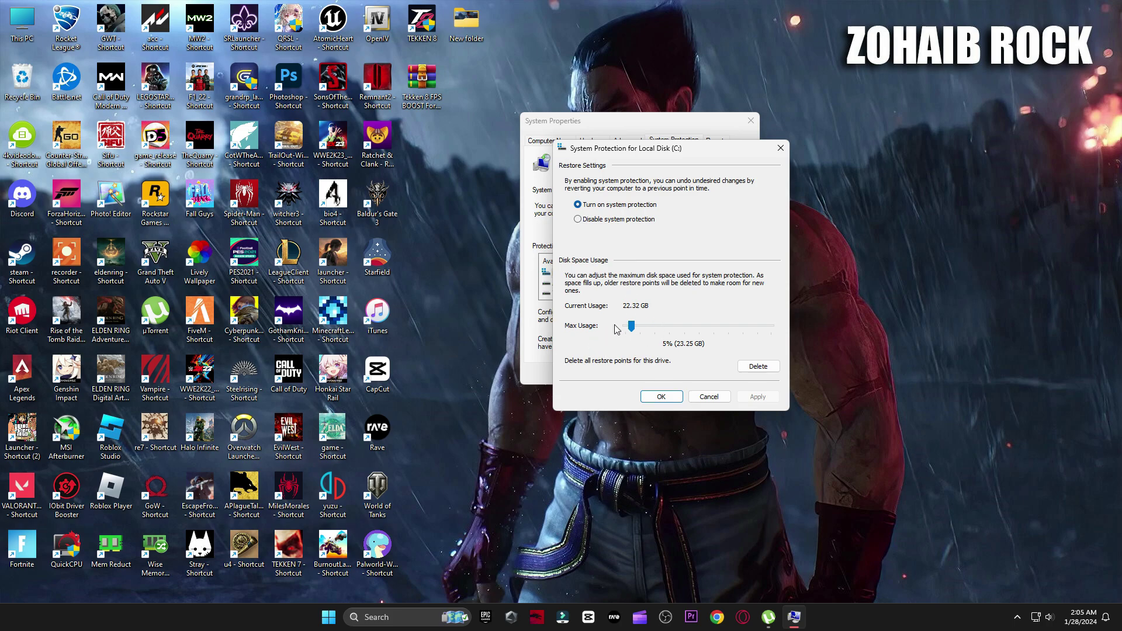
click(672, 399)
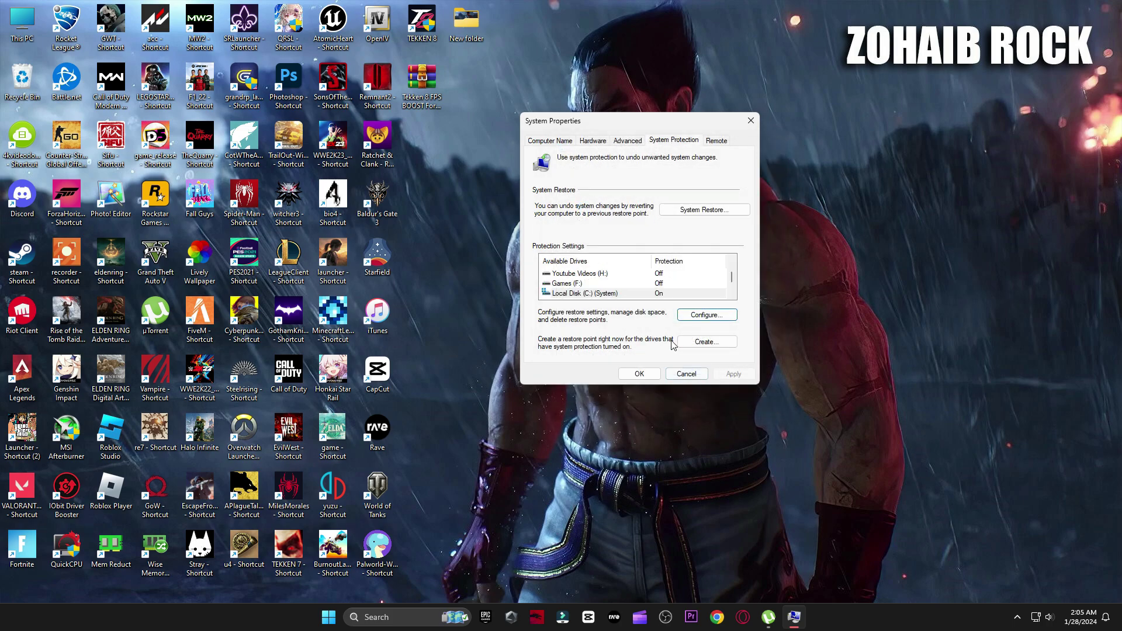
- Create a restore point described as "backup" and close the System Properties dialog
click(704, 342)
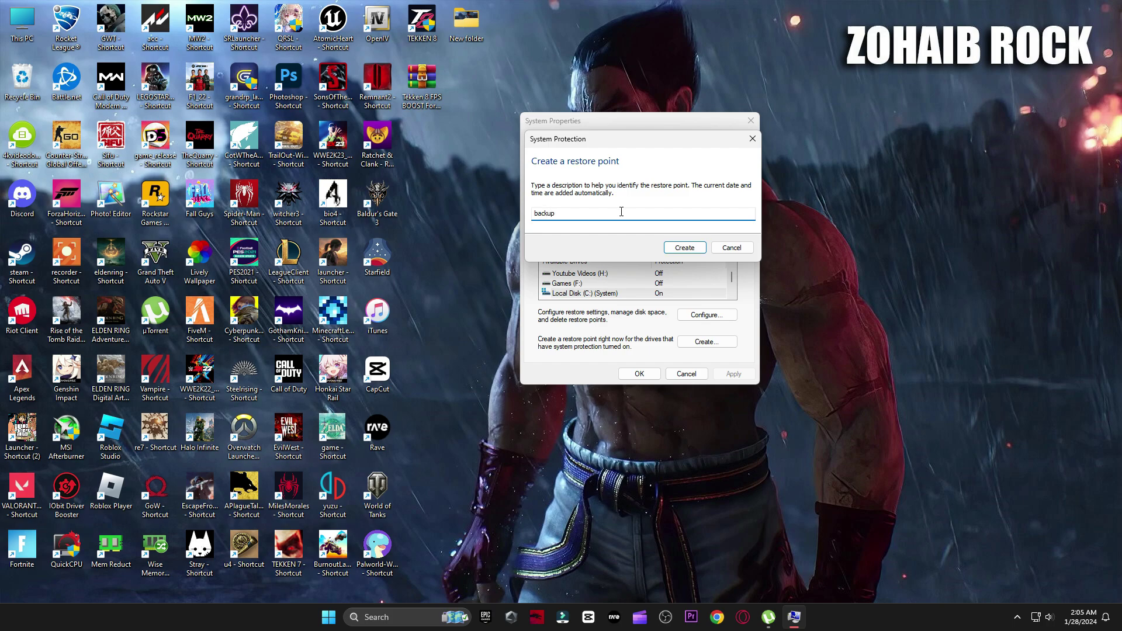
click(688, 249)
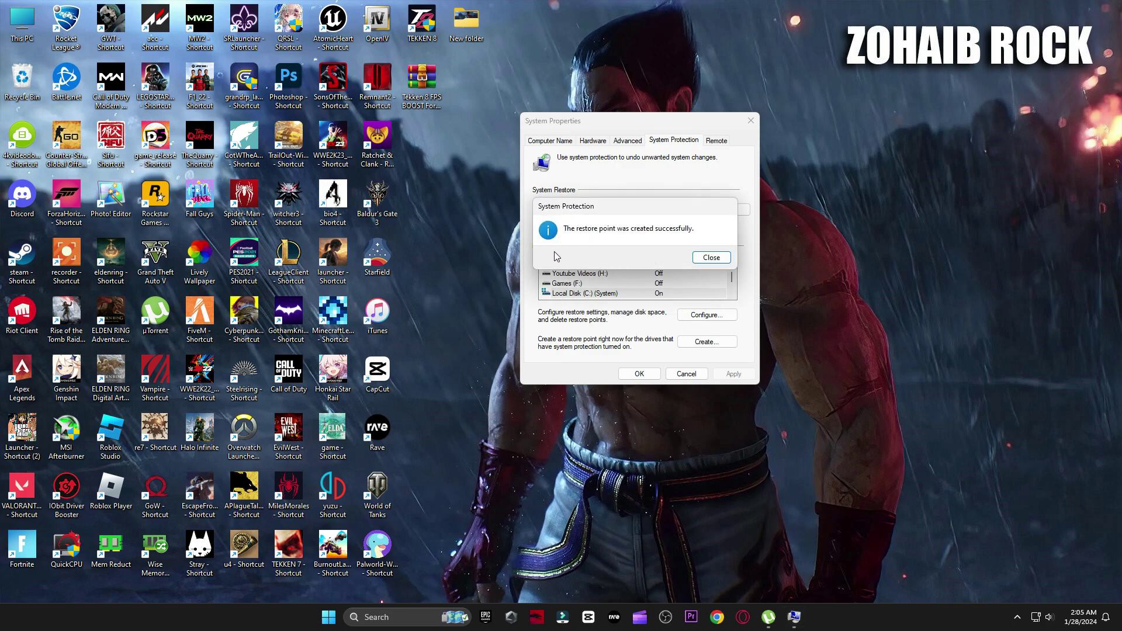
click(711, 257)
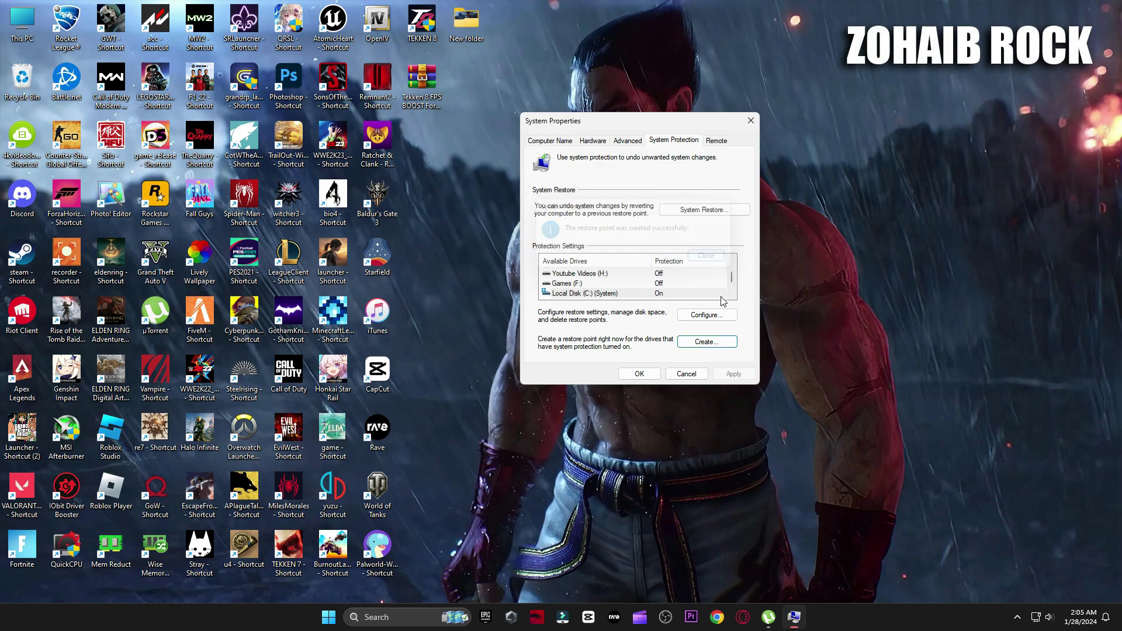
click(640, 374)
- Place the Tekken 8 FPS BOOST archive in a free area of the desktop and extract it there with WinRAR
drag(514, 133, 491, 184)
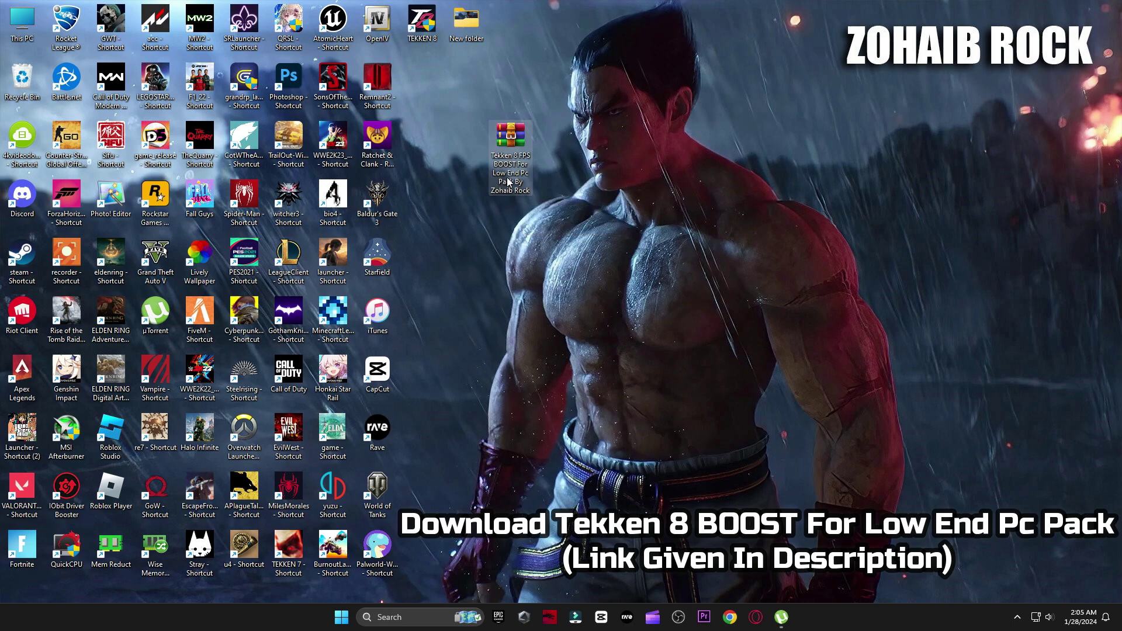
right_click(508, 179)
mouse_move(641, 391)
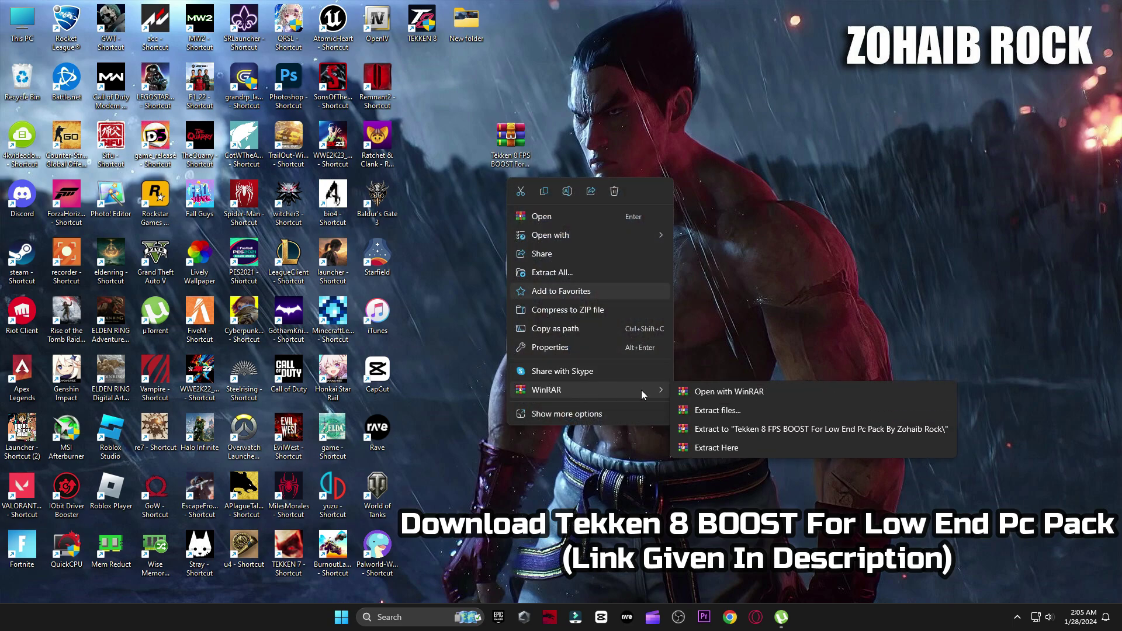
click(721, 448)
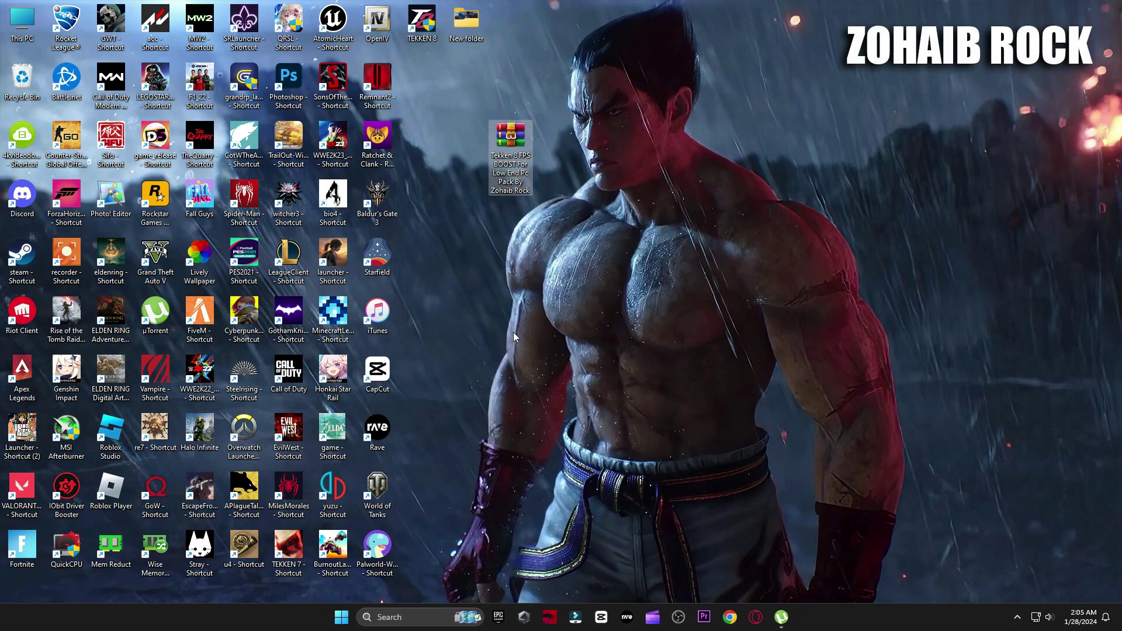
- Open the 1 Windows Tweaks folder inside the extracted Tekken 8 FPS BOOST pack
click(461, 160)
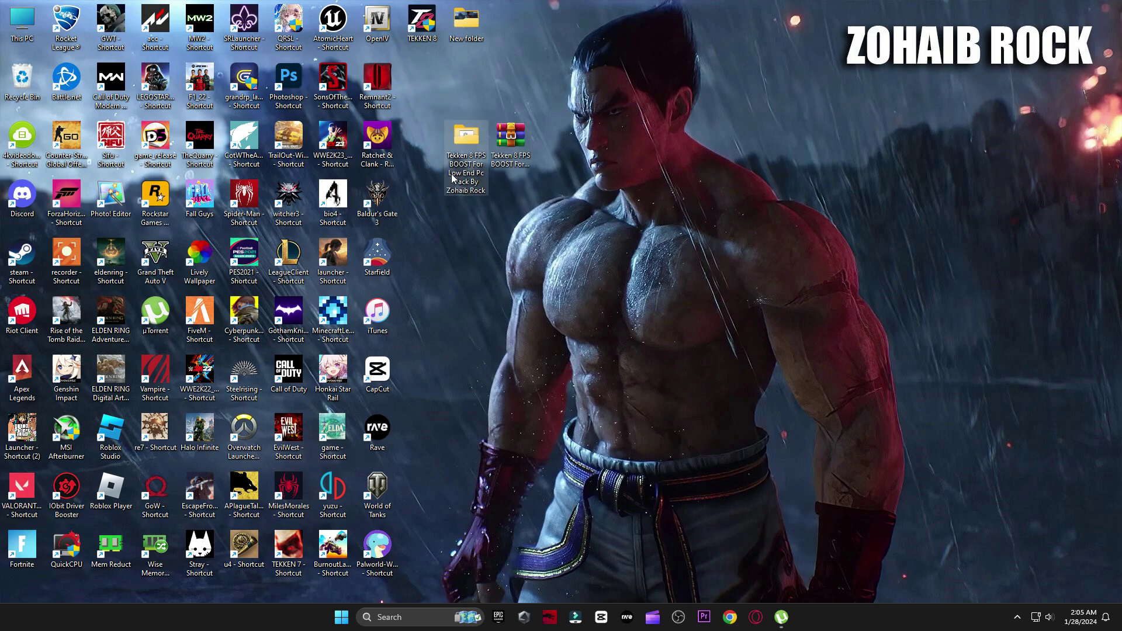
double_click(461, 145)
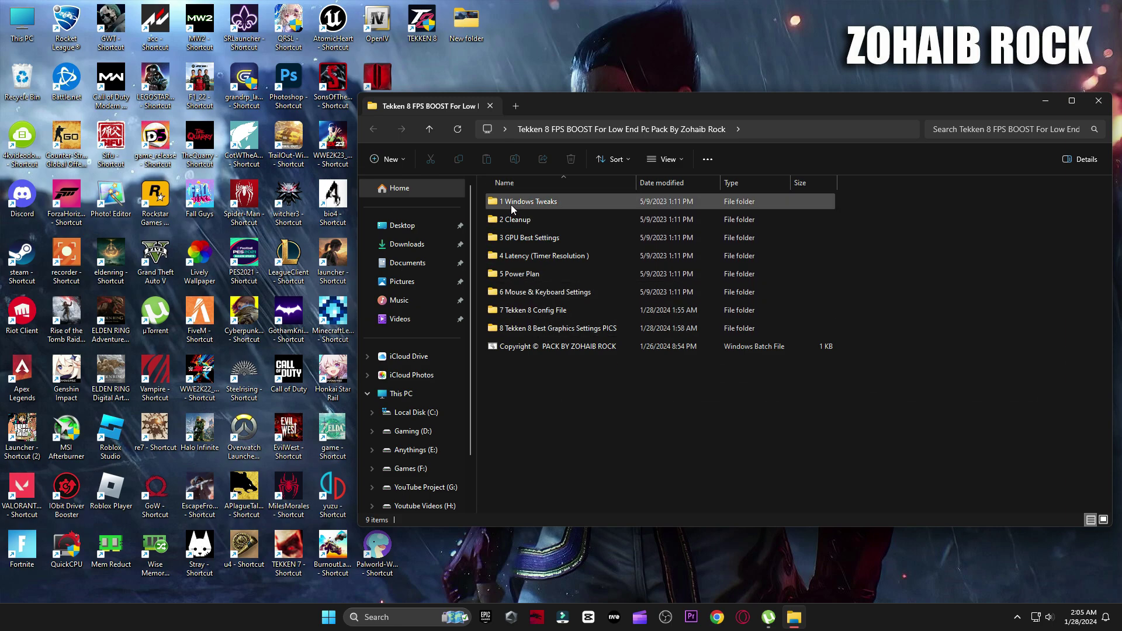
double_click(576, 205)
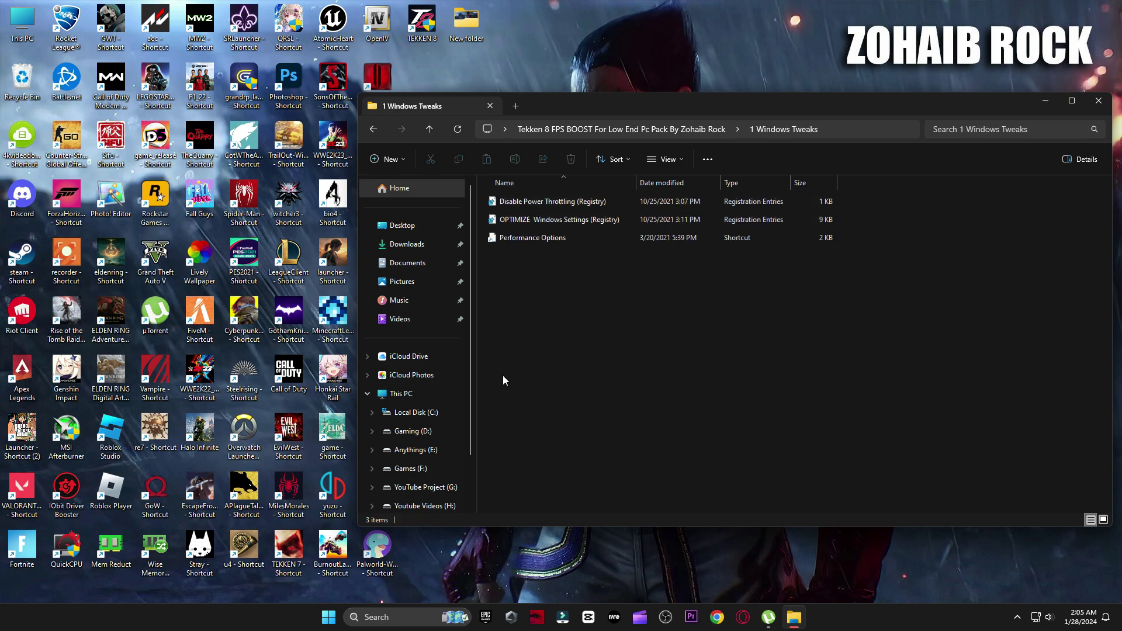
key(super)
click(585, 375)
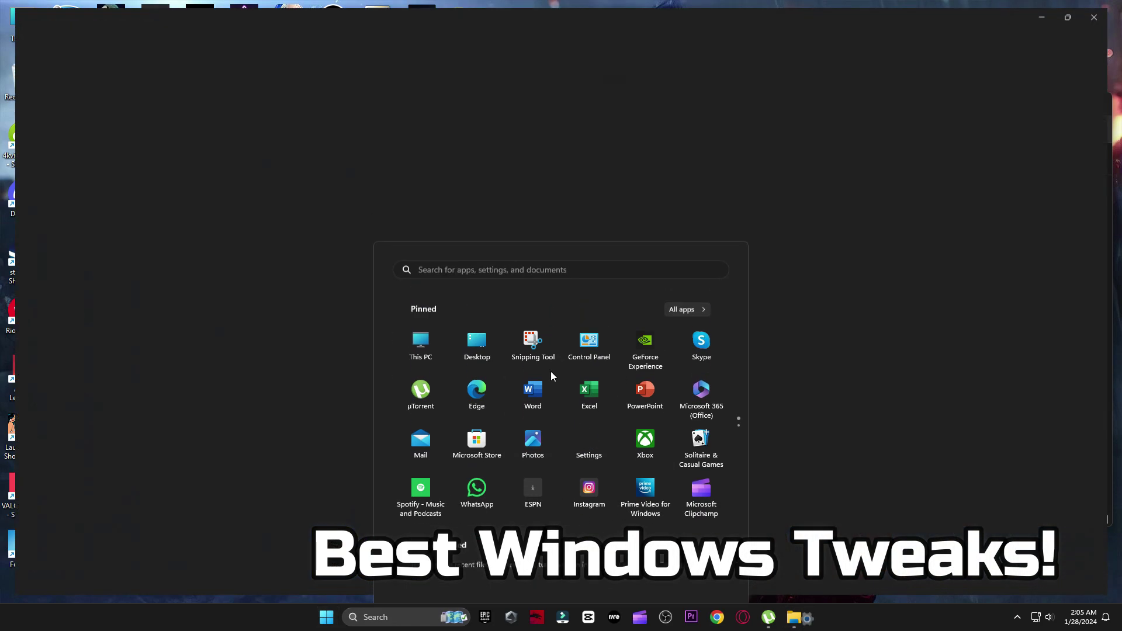
click(51, 150)
scroll(727, 409, down, 5)
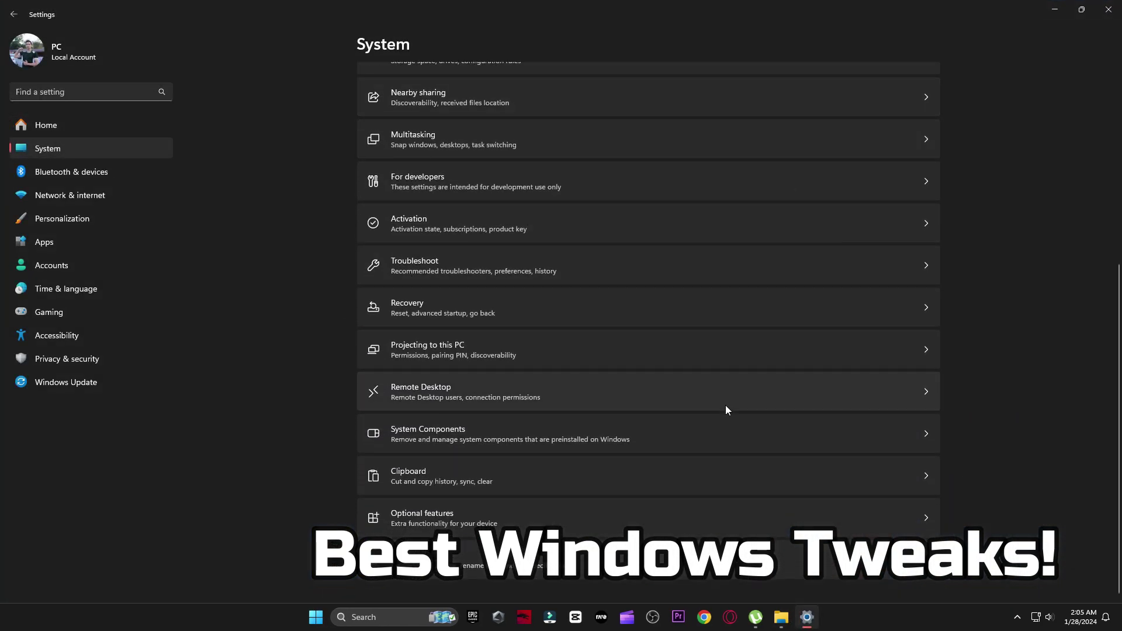
click(1109, 10)
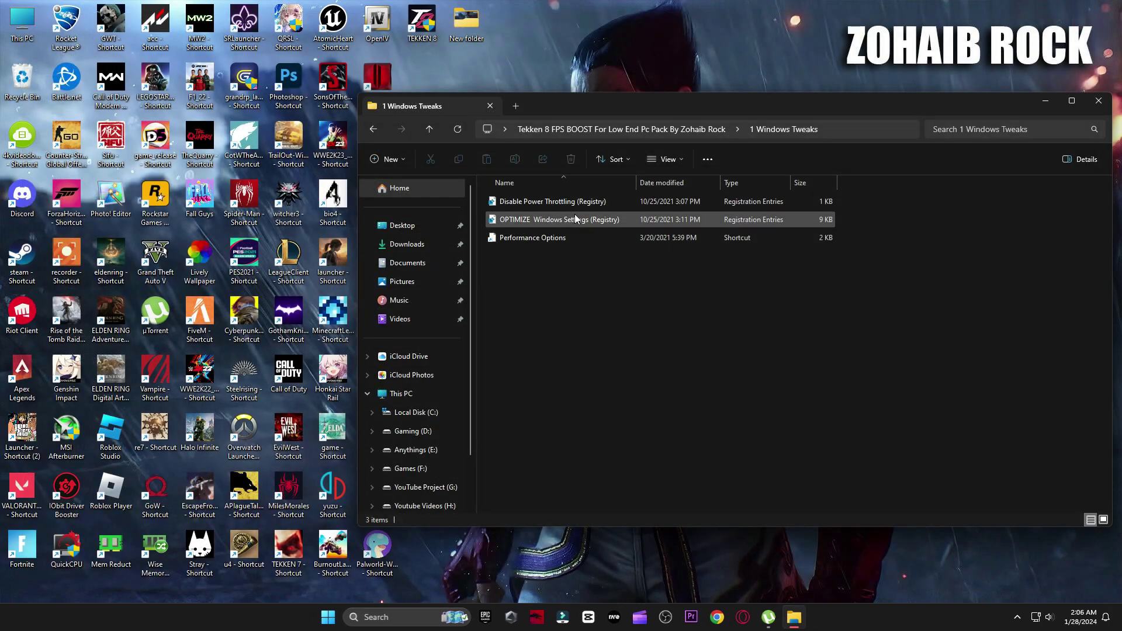
- Merge the OPTIMIZE Windows Settings and Disable Power Throttling registry files into the Windows registry
double_click(574, 216)
click(663, 327)
click(689, 311)
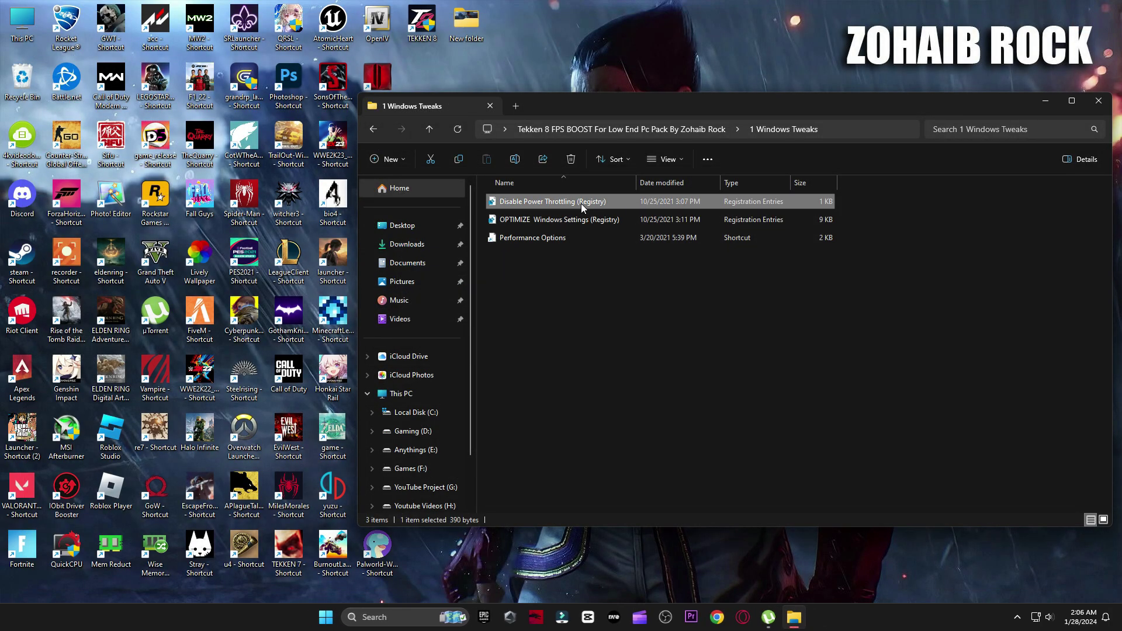
double_click(581, 203)
click(650, 324)
click(691, 311)
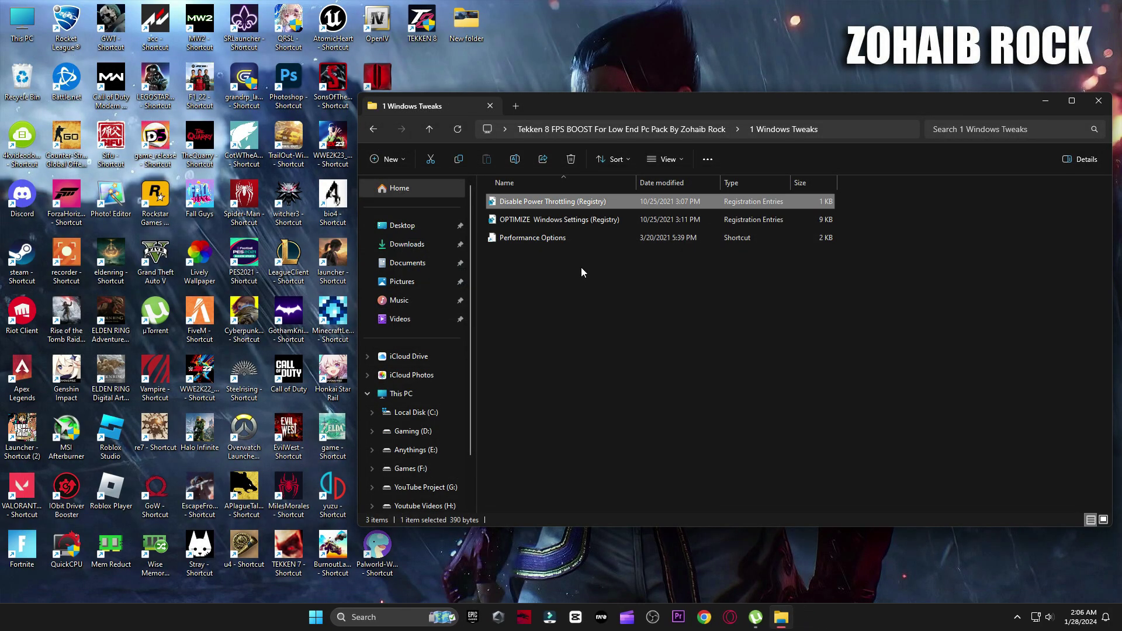
- Open Performance Options and accept the visual effects setting "Let Windows choose what's best for my computer"
double_click(564, 237)
drag(259, 97, 660, 116)
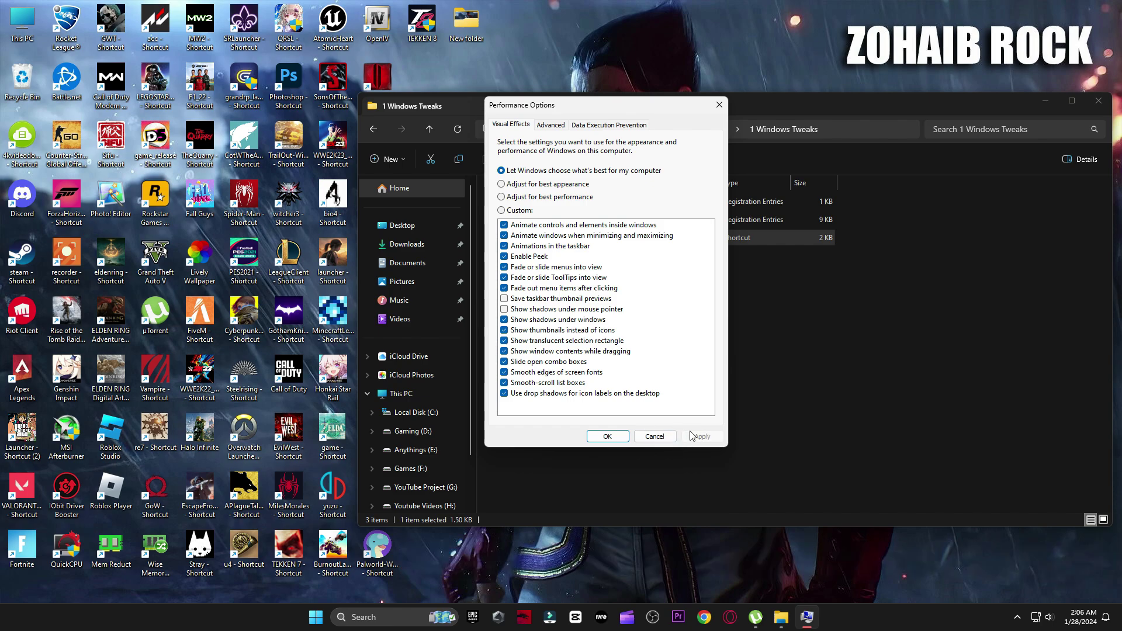
click(621, 435)
- Run the Delete Prefetch Files, Delete Temporary Files and Delete Windows Update Cache scripts from the pack's 2 Cleanup folder
click(373, 129)
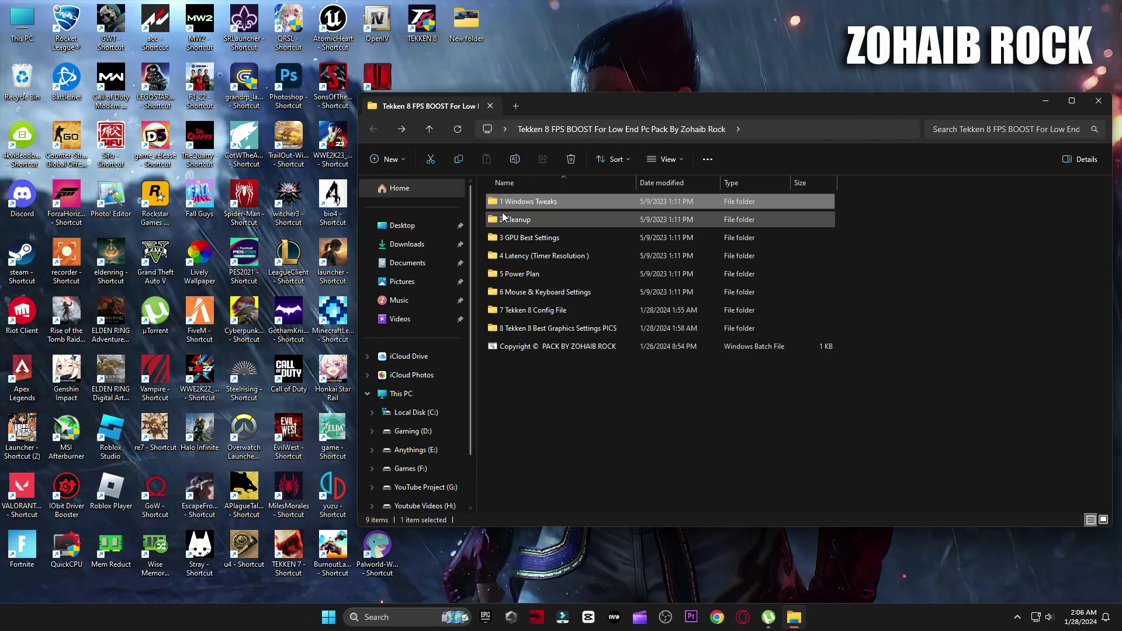
click(530, 221)
double_click(531, 221)
click(529, 202)
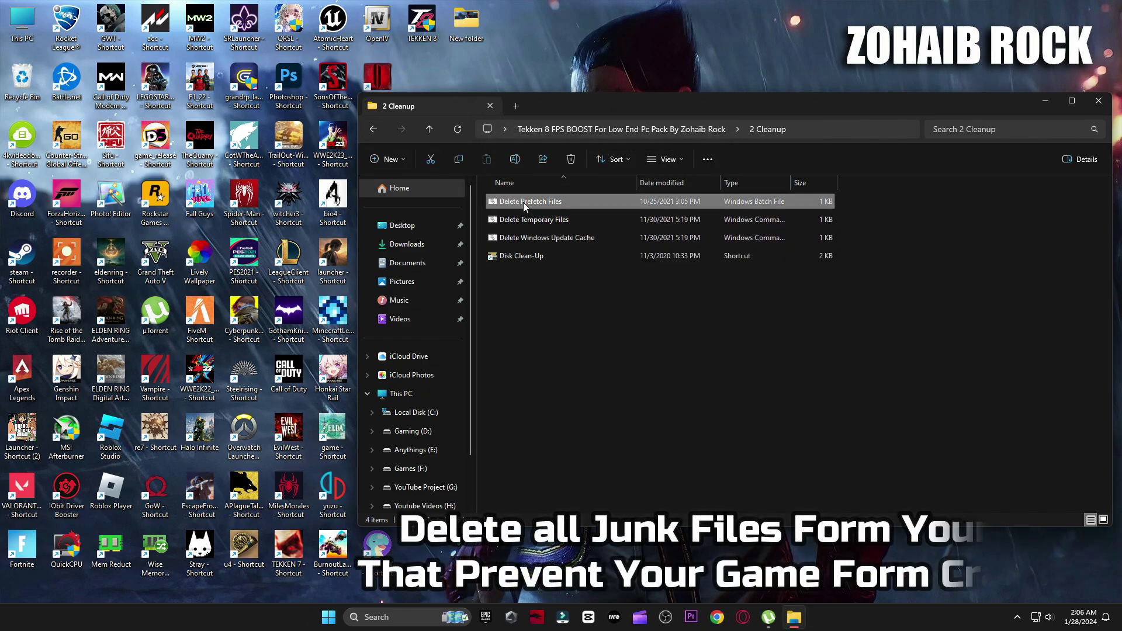
double_click(536, 222)
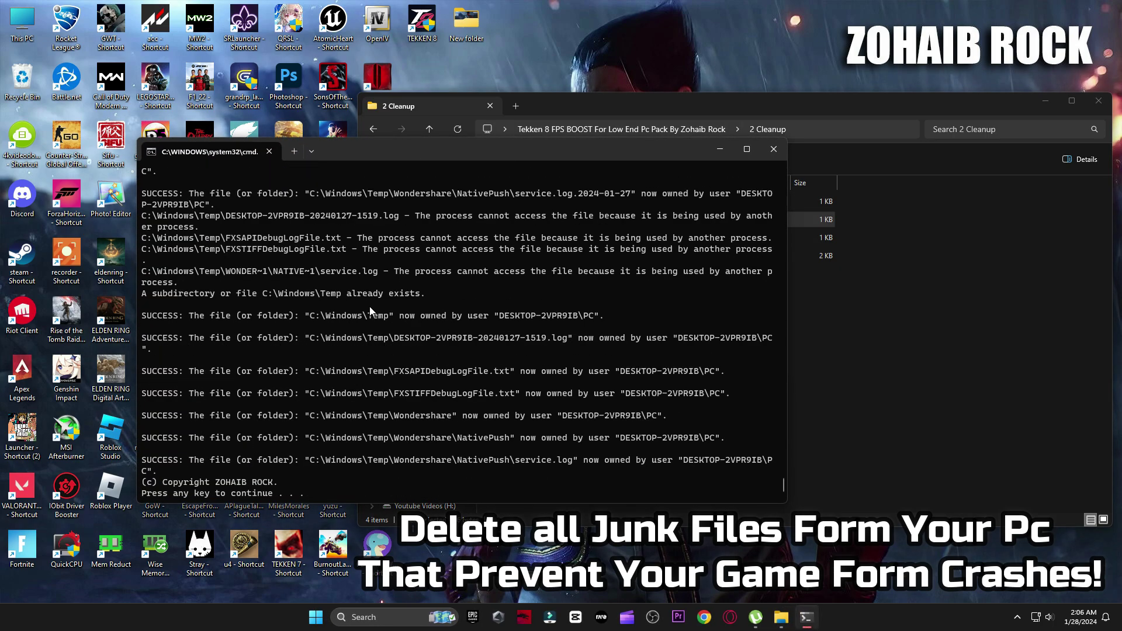
key(Return)
double_click(563, 240)
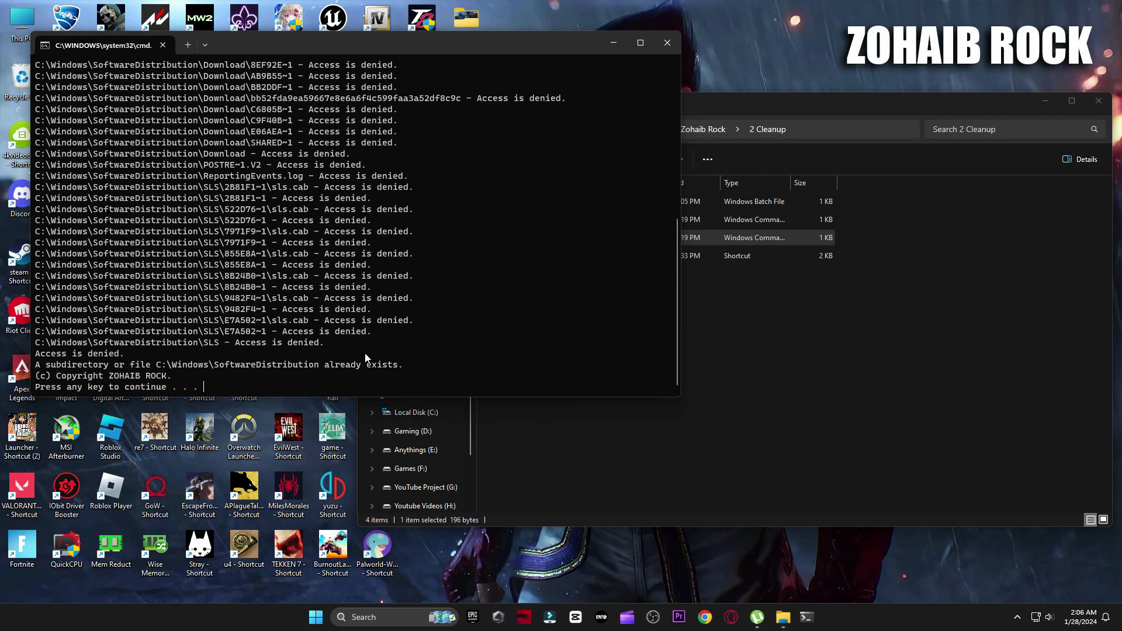
key(Return)
- Run Disk Cleanup on drive C: with Windows error reports and temporary files included among the files to delete
double_click(549, 255)
click(1037, 104)
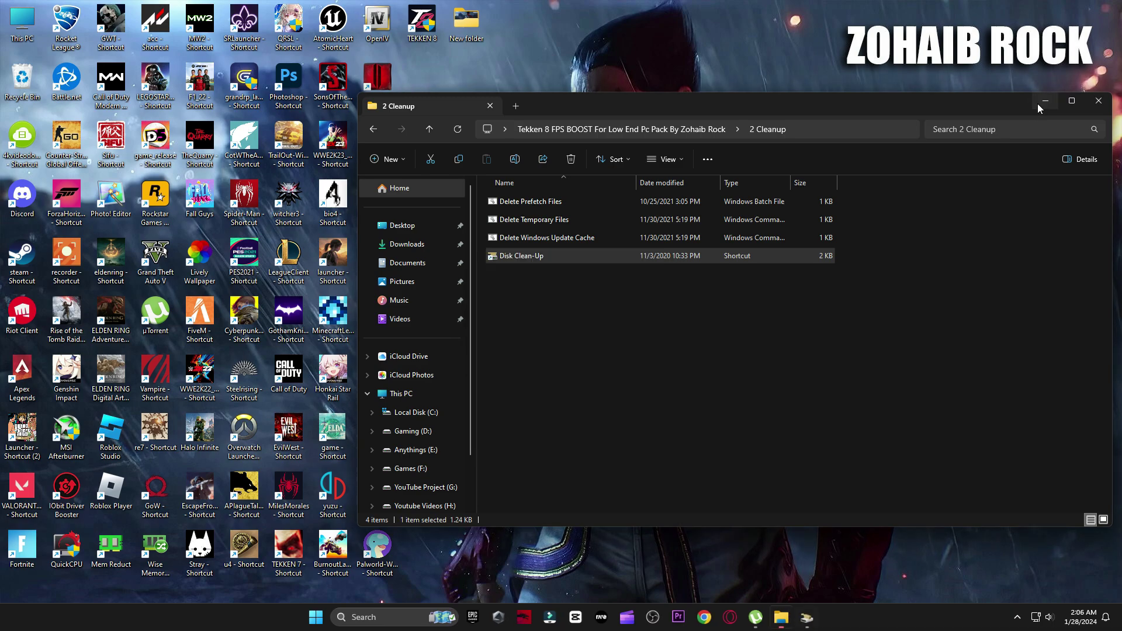
click(537, 328)
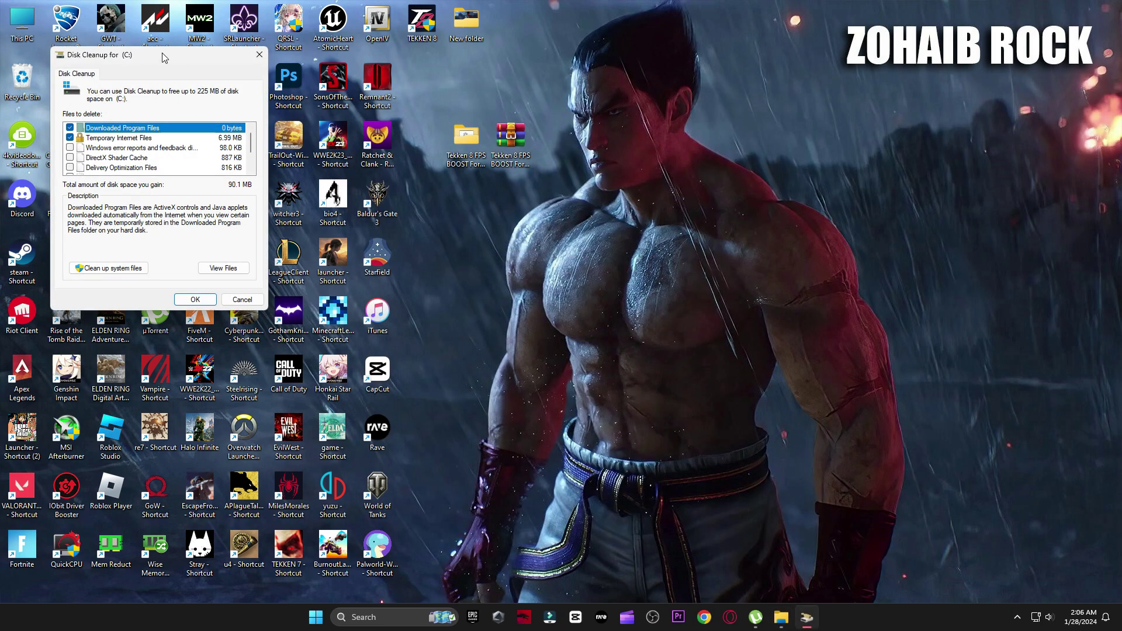
drag(164, 57, 560, 117)
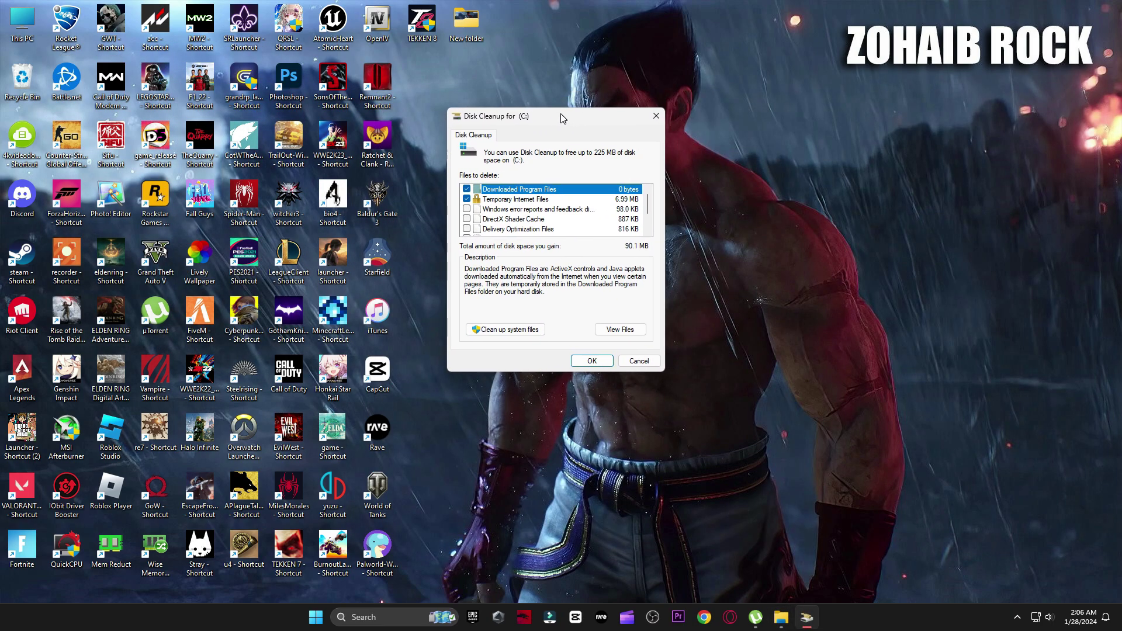
click(466, 213)
click(466, 219)
scroll(477, 223, down, 1)
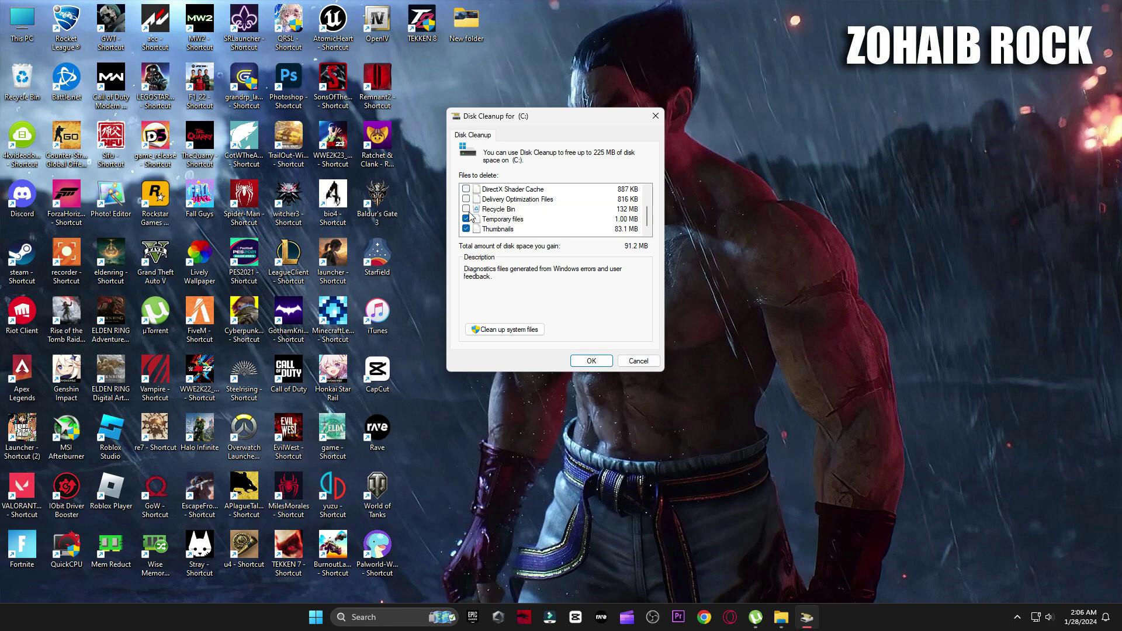
scroll(467, 204, up, 1)
click(466, 219)
scroll(479, 222, down, 1)
click(591, 361)
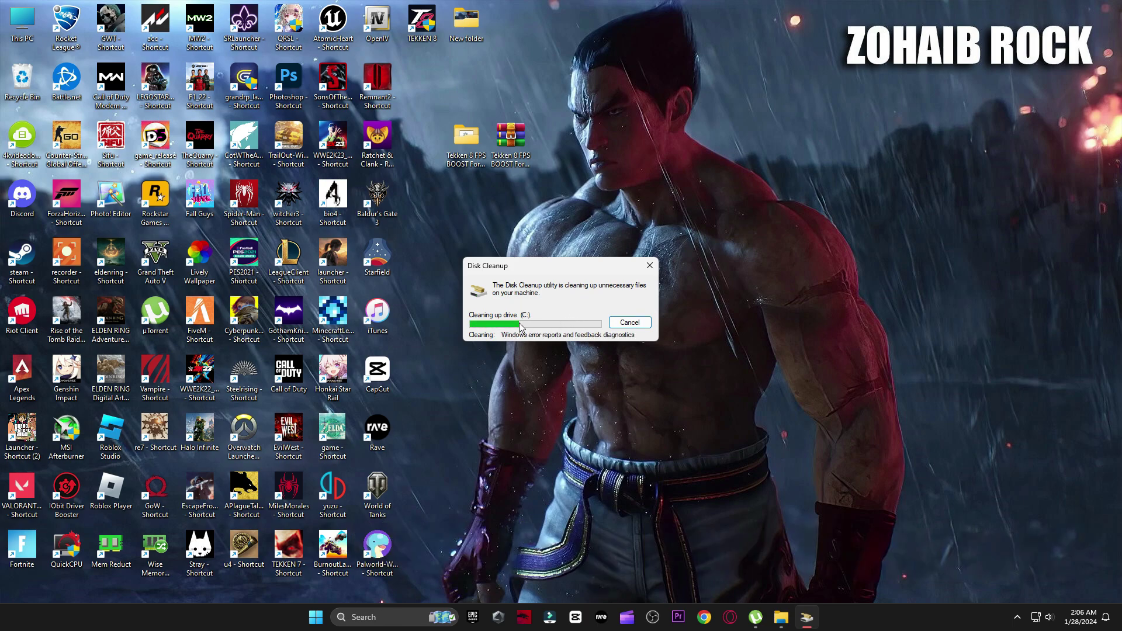
- Open the pack's 3 GPU Best Settings folder and display its contents as extra large icons
click(794, 618)
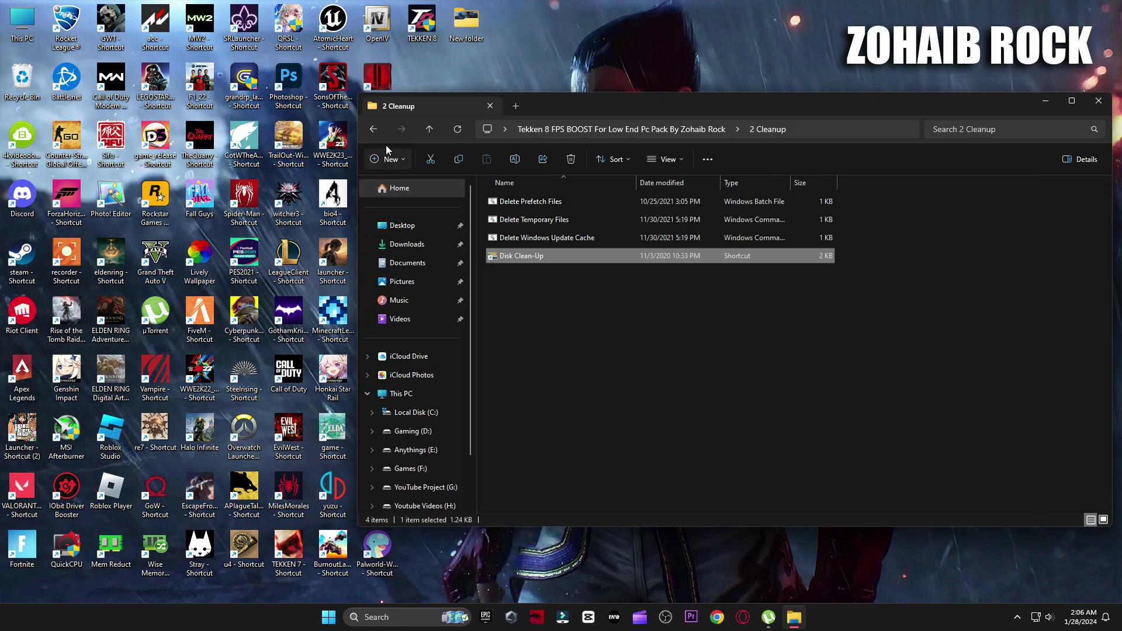
click(373, 129)
double_click(525, 237)
right_click(532, 252)
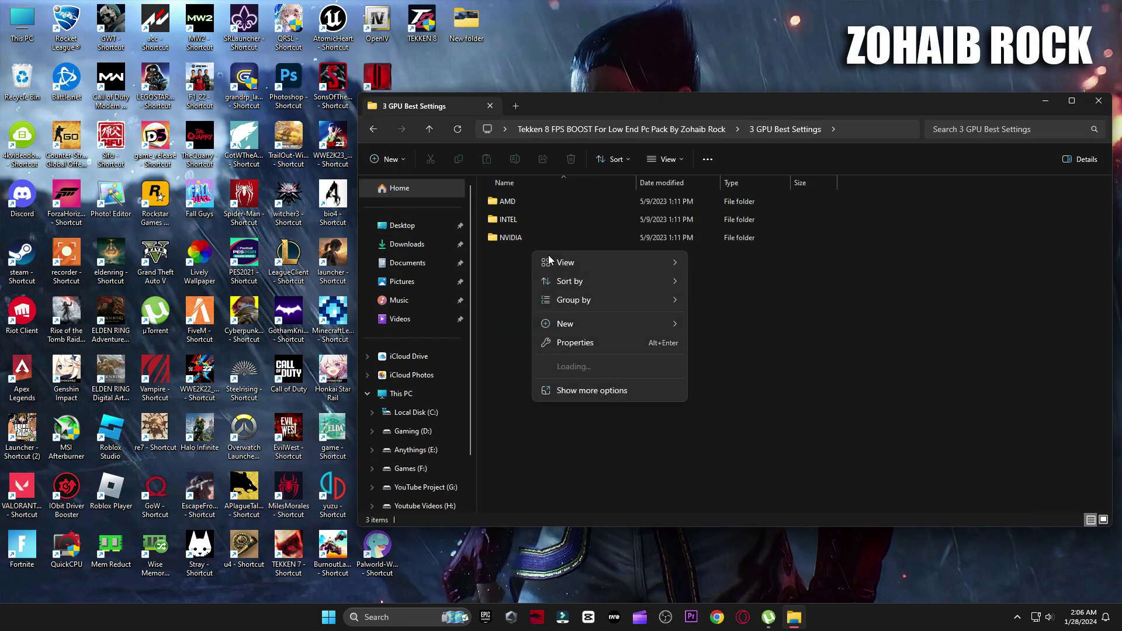
mouse_move(671, 261)
click(730, 259)
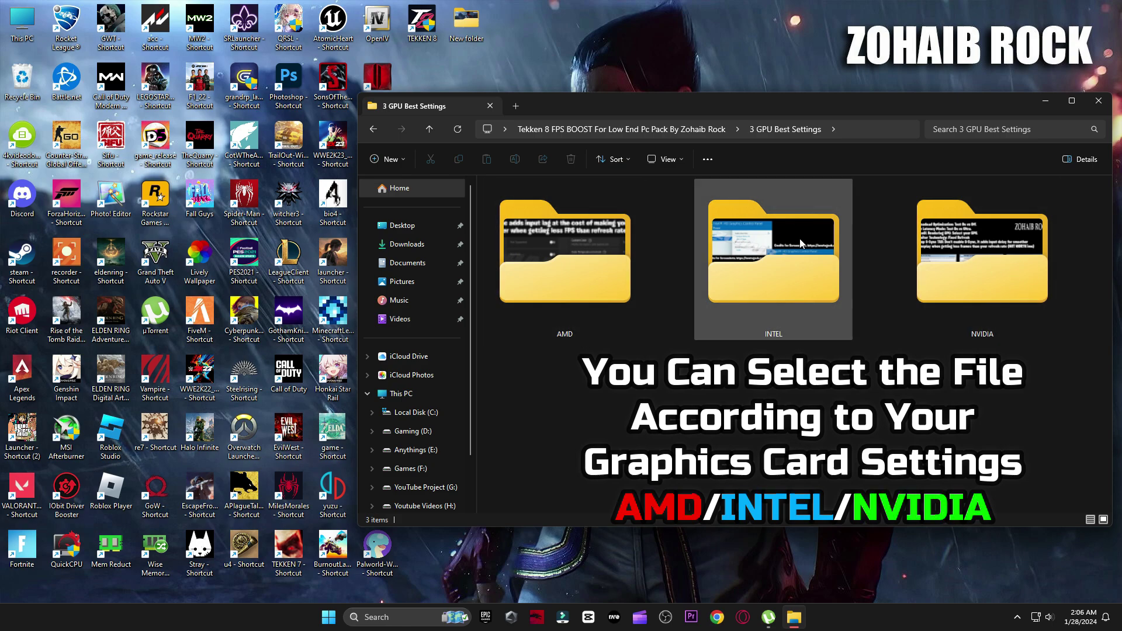
- View the AMD advanced and display setting images, and return to the 3 GPU Best Settings folder
double_click(568, 261)
double_click(528, 213)
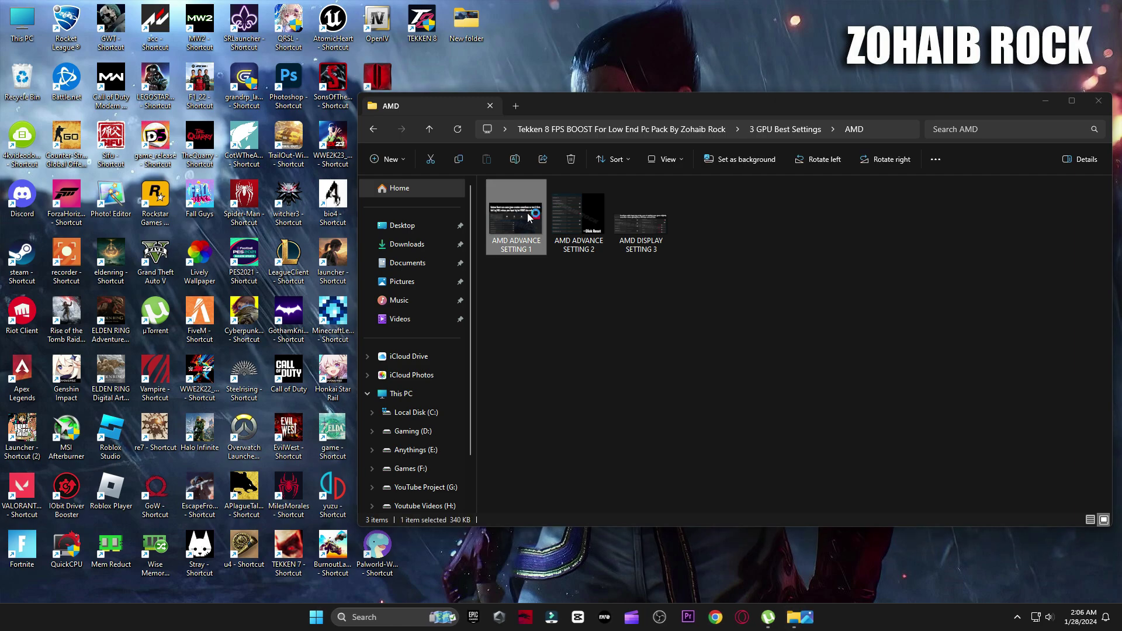
key(Right)
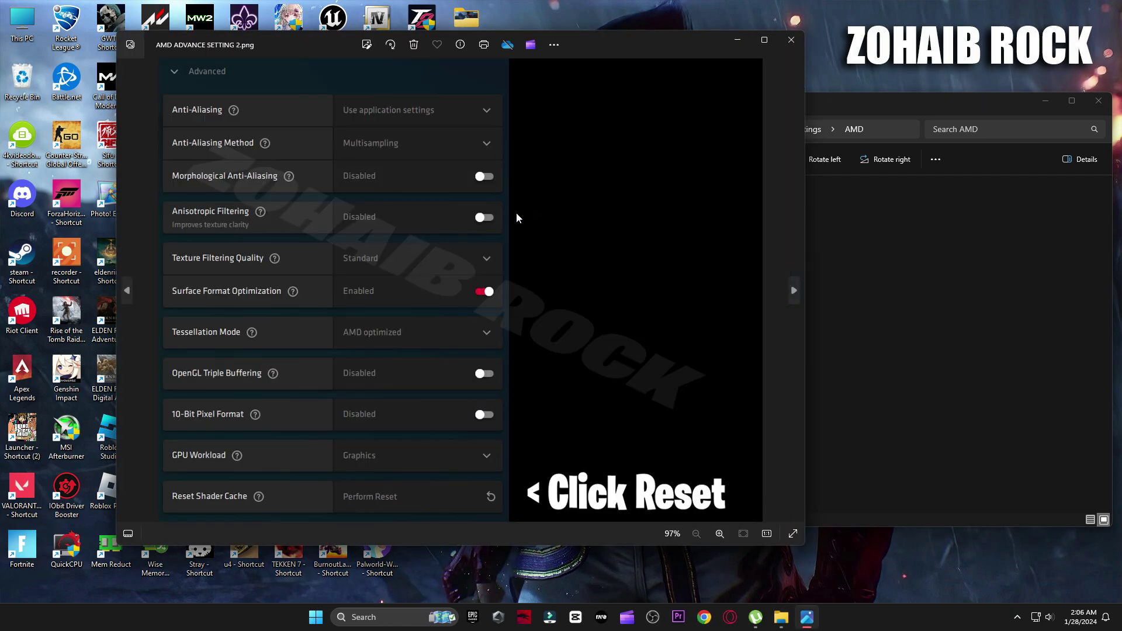
key(Right)
click(791, 41)
key(alt+Up)
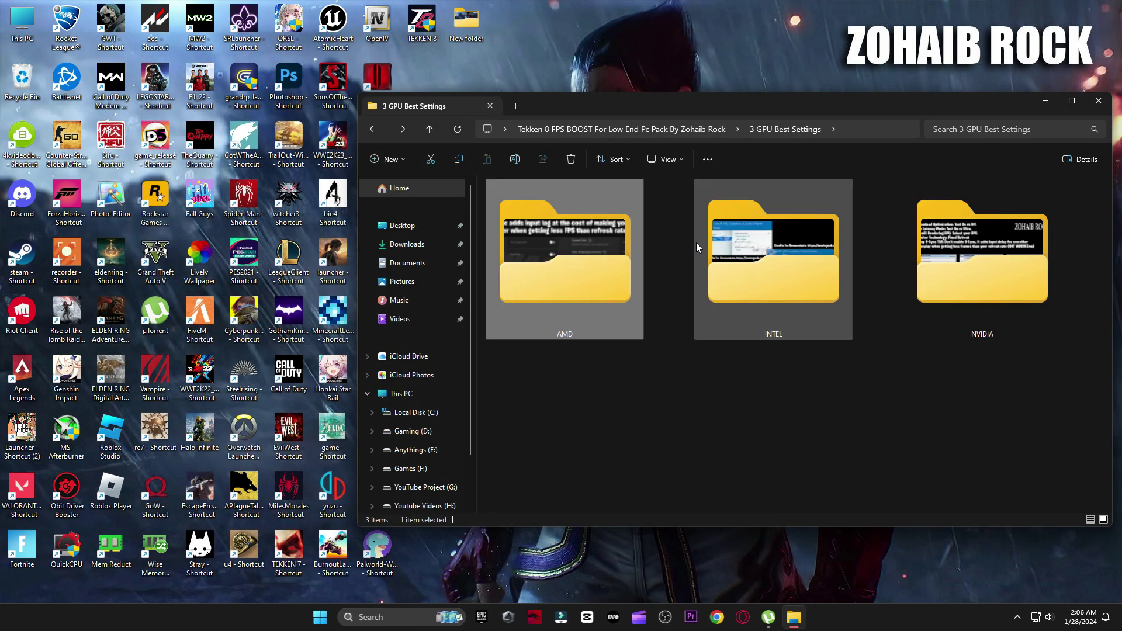
- View the INTEL graphics setting images, and open the NVIDIA folder's Manage 3D Settings image
double_click(701, 246)
double_click(516, 220)
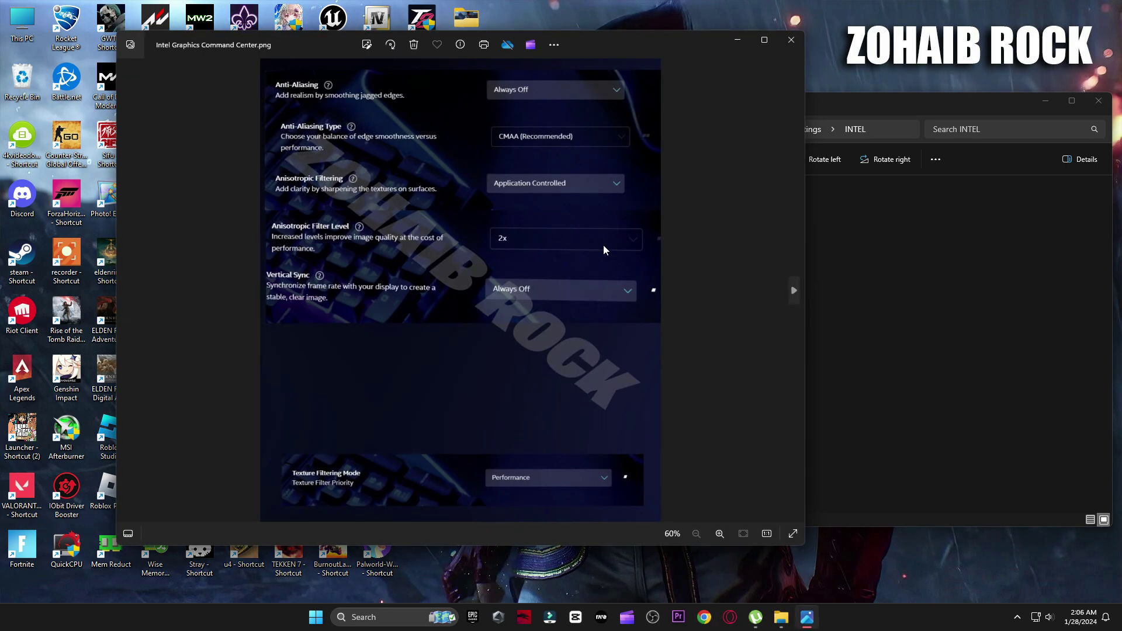
key(Right)
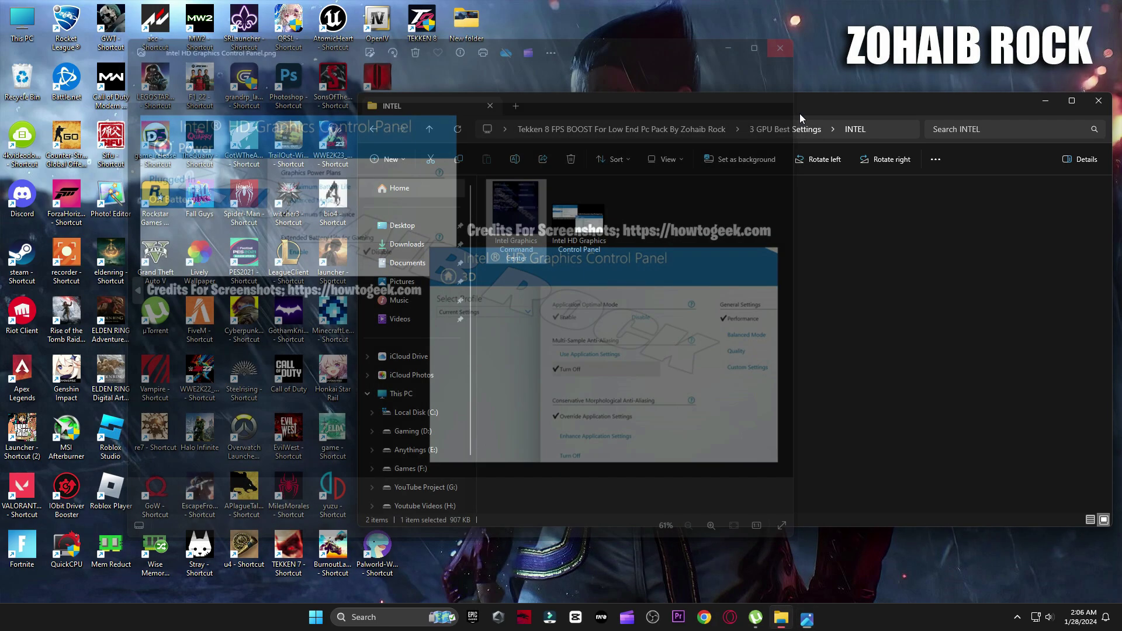
click(952, 240)
double_click(952, 240)
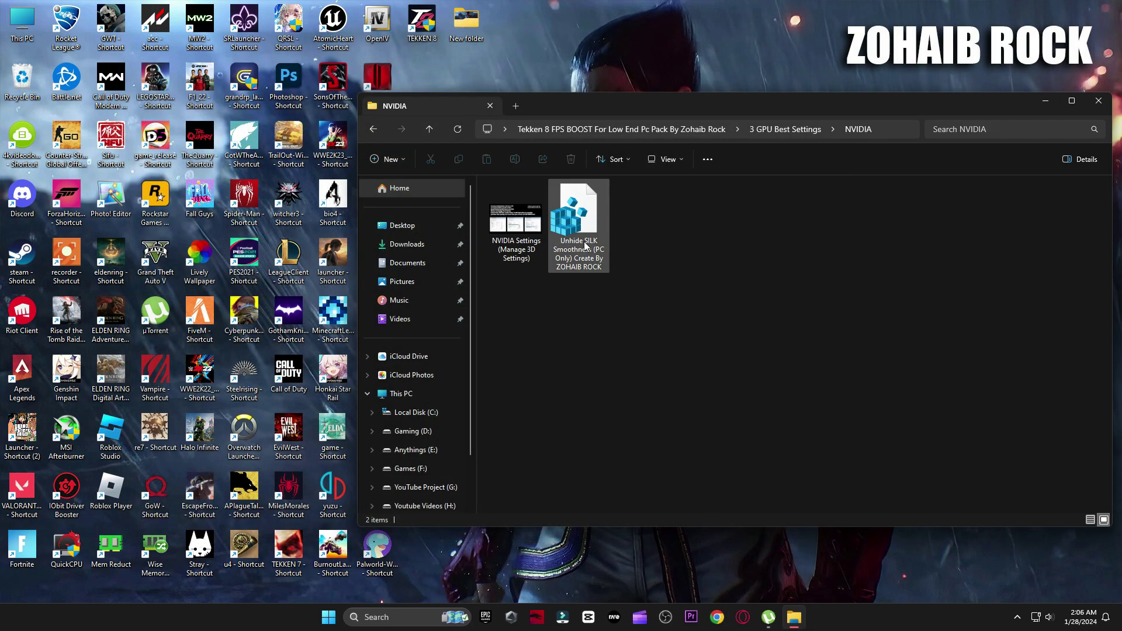
double_click(515, 225)
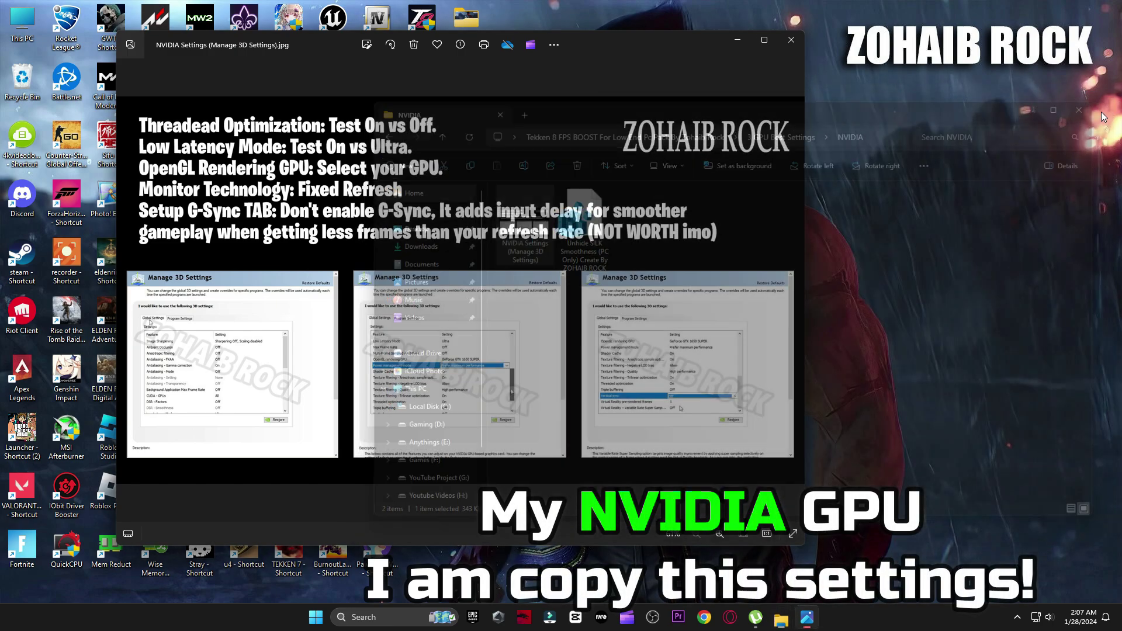
- Review the global Manage 3D Settings list in NVIDIA Control Panel, and close the control panel
right_click(919, 187)
click(955, 349)
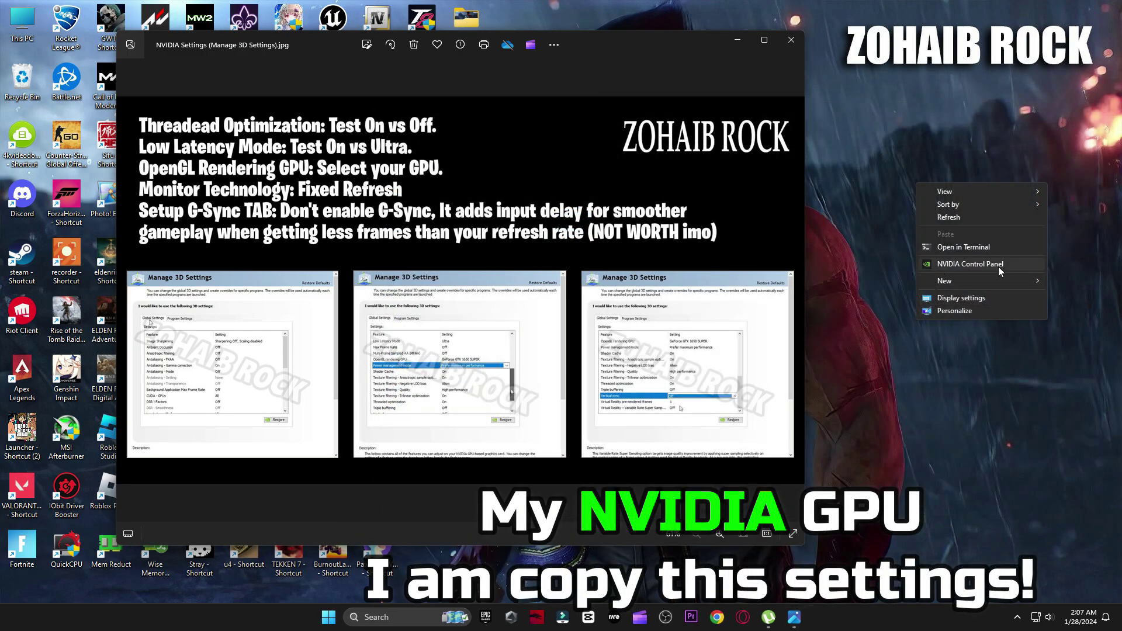
click(994, 265)
click(793, 42)
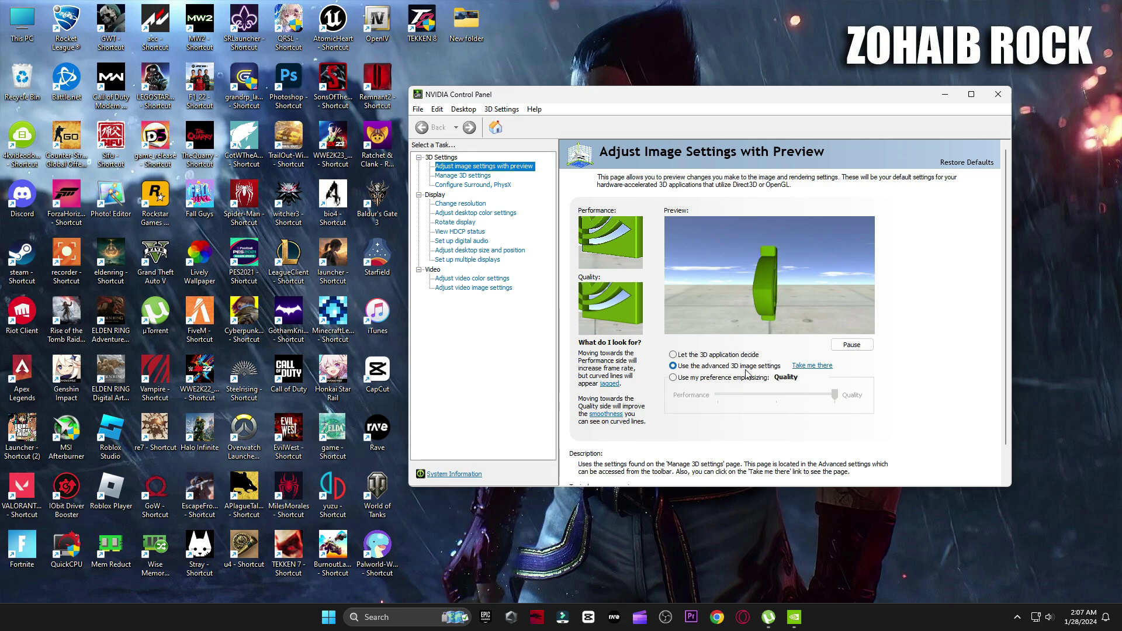
click(452, 176)
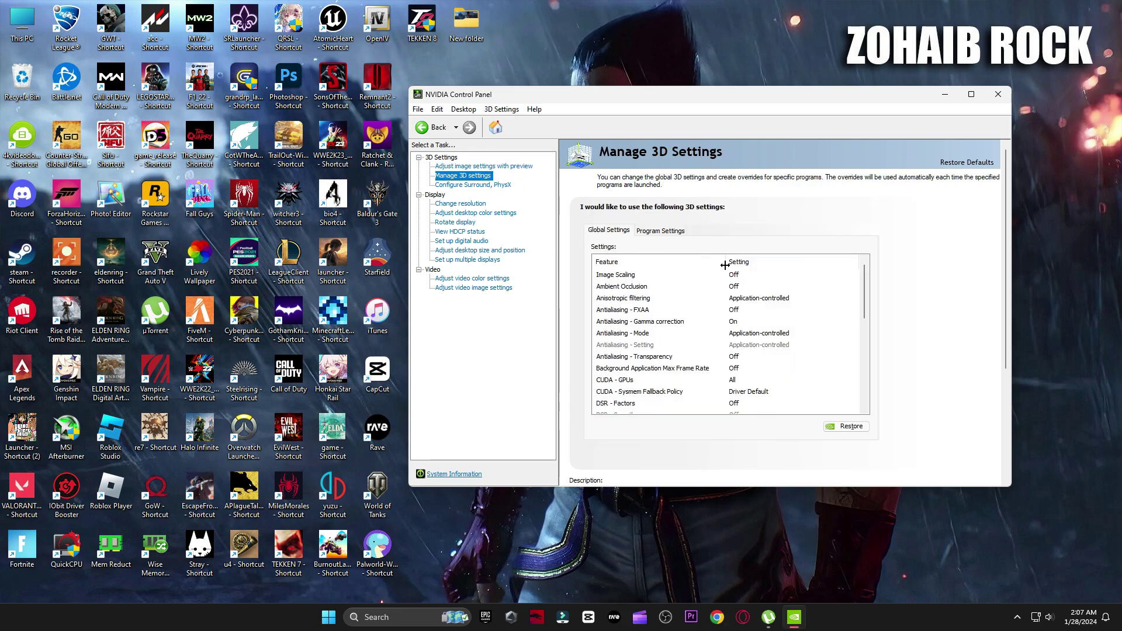
scroll(697, 367, down, 5)
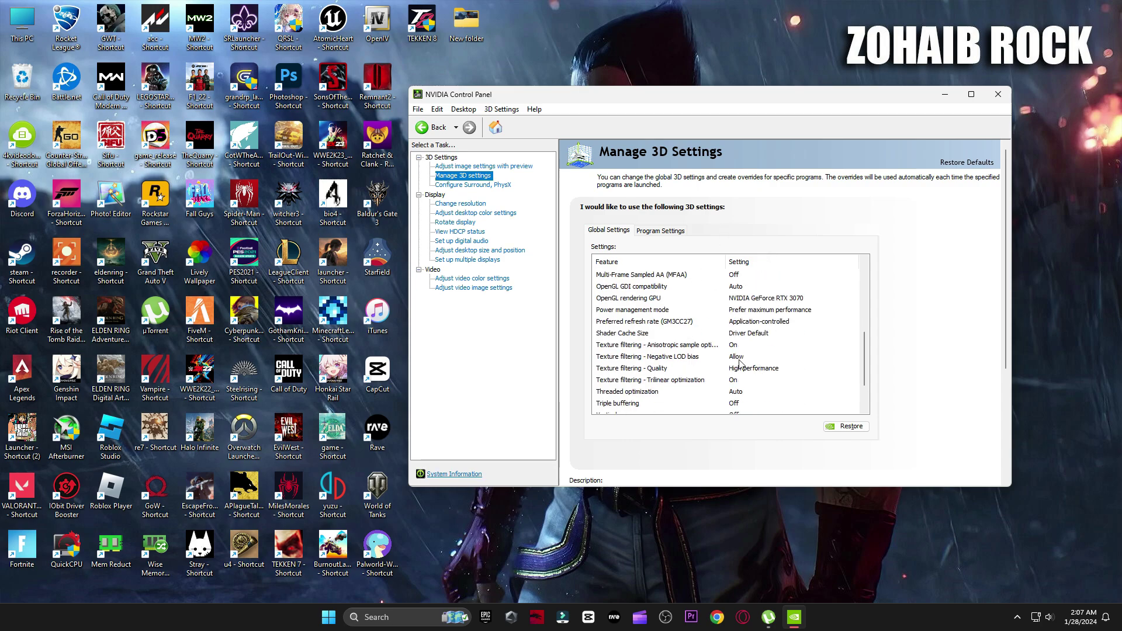
scroll(740, 362, down, 2)
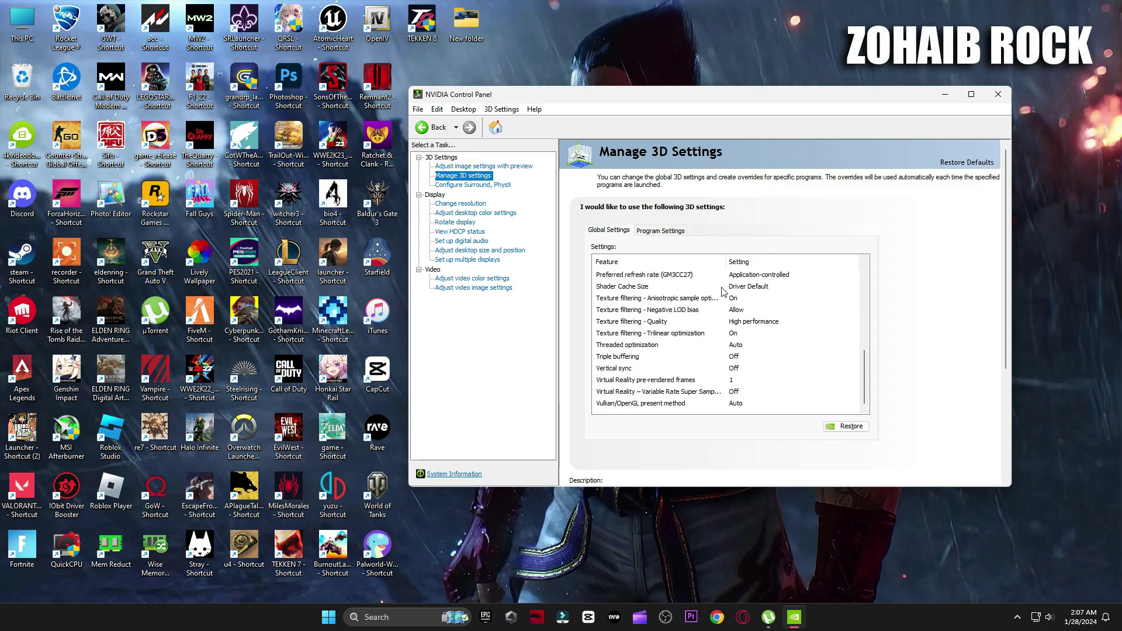
click(529, 166)
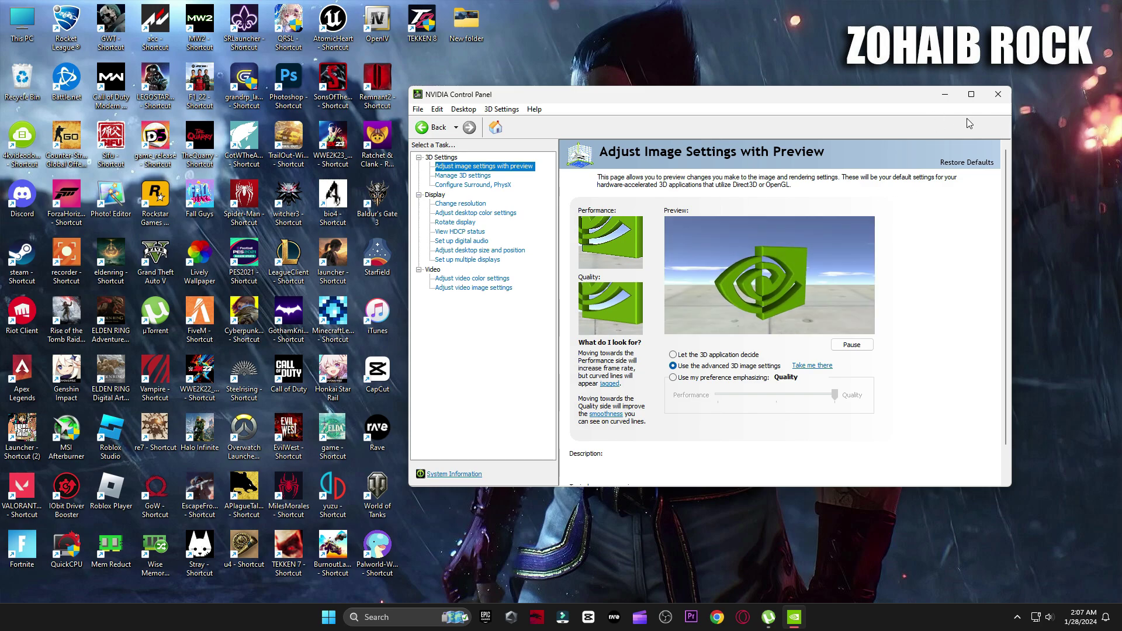
click(998, 94)
- Check for graphics driver updates in GeForce Experience, and close it
click(432, 616)
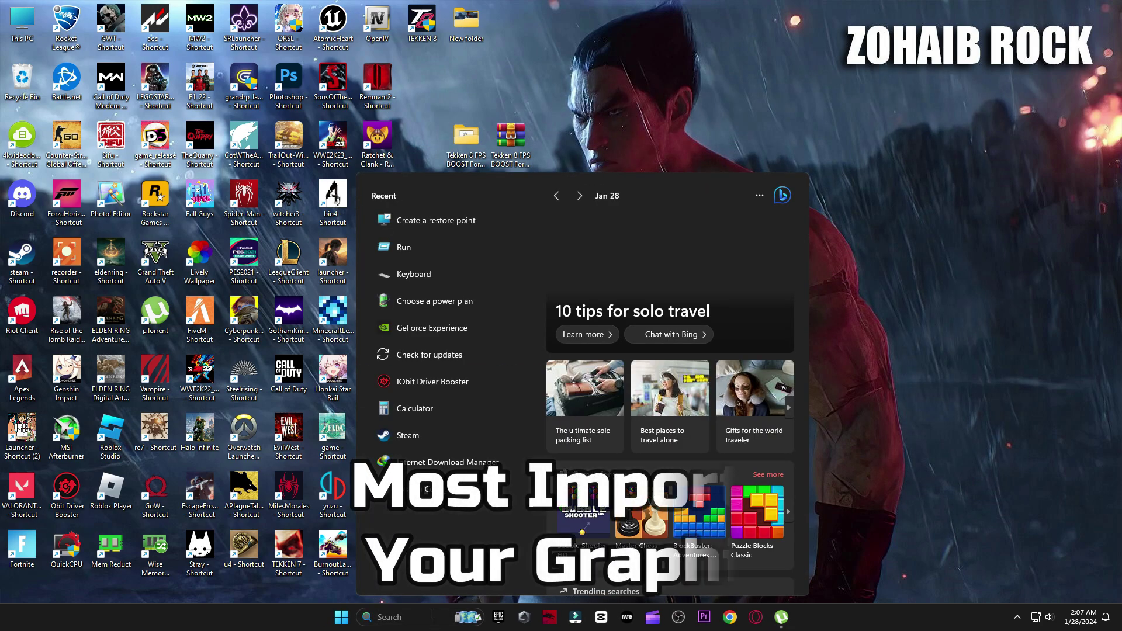
text(geforce Experience)
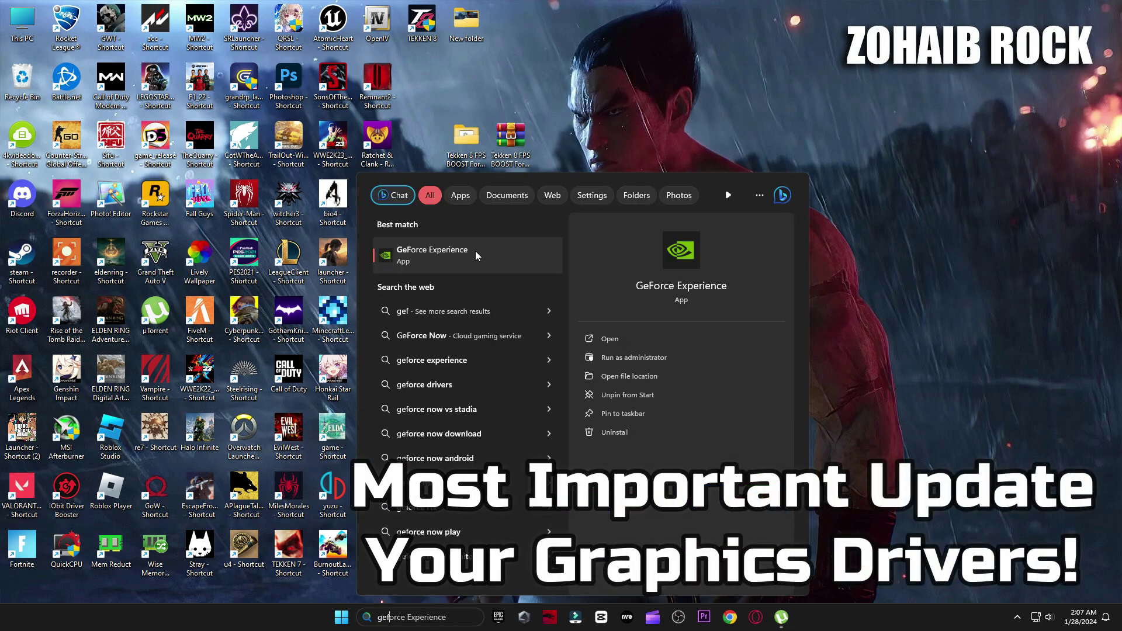
click(464, 250)
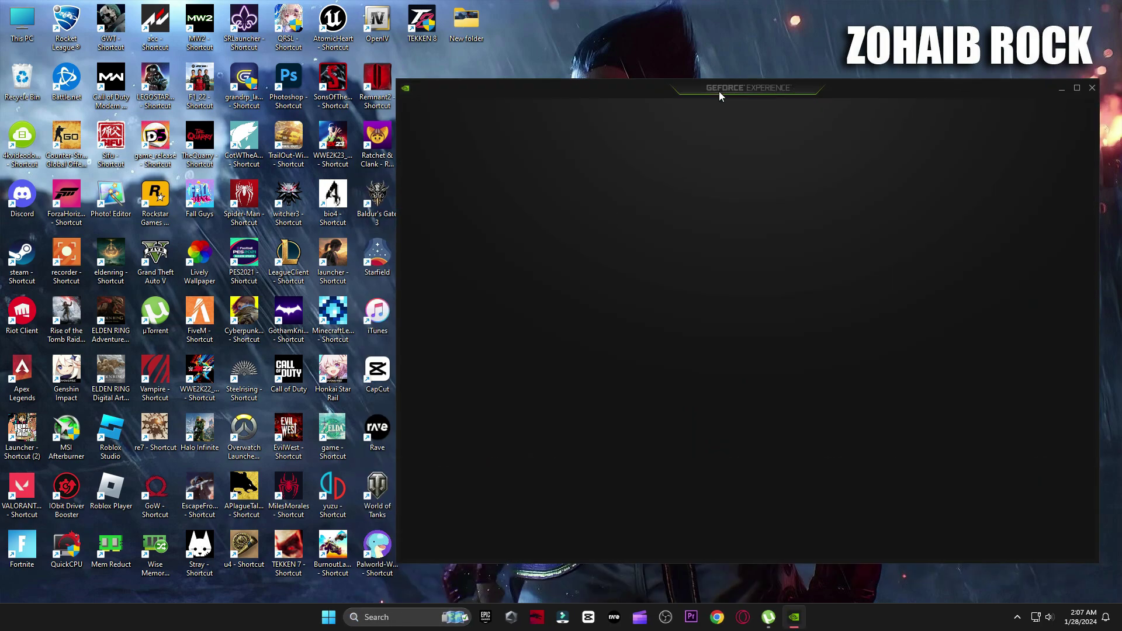
click(513, 112)
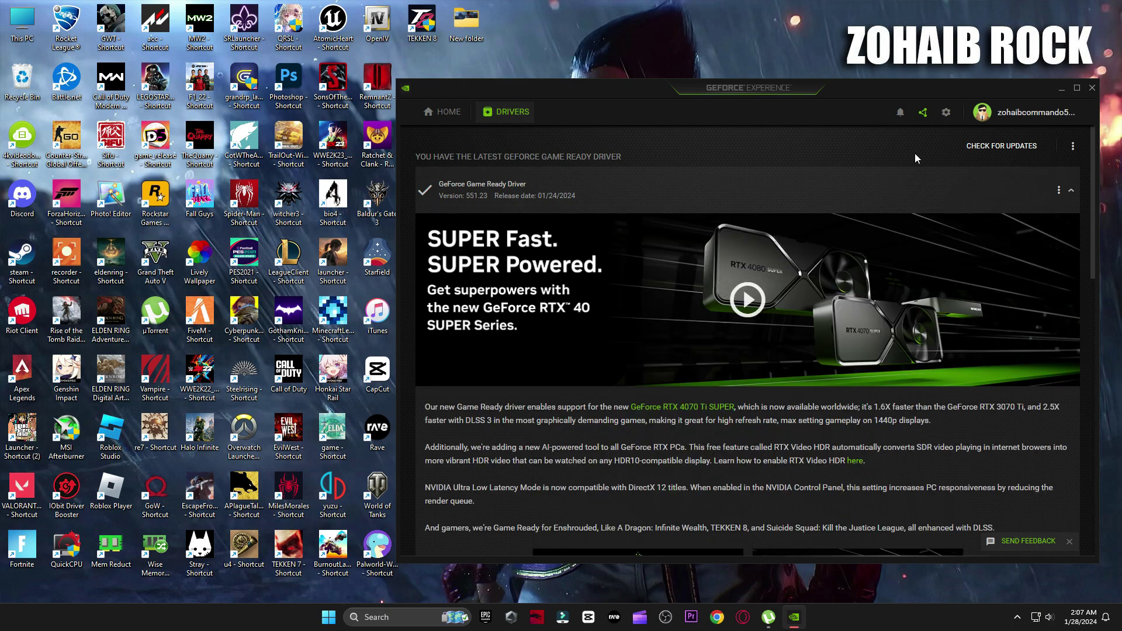
click(997, 144)
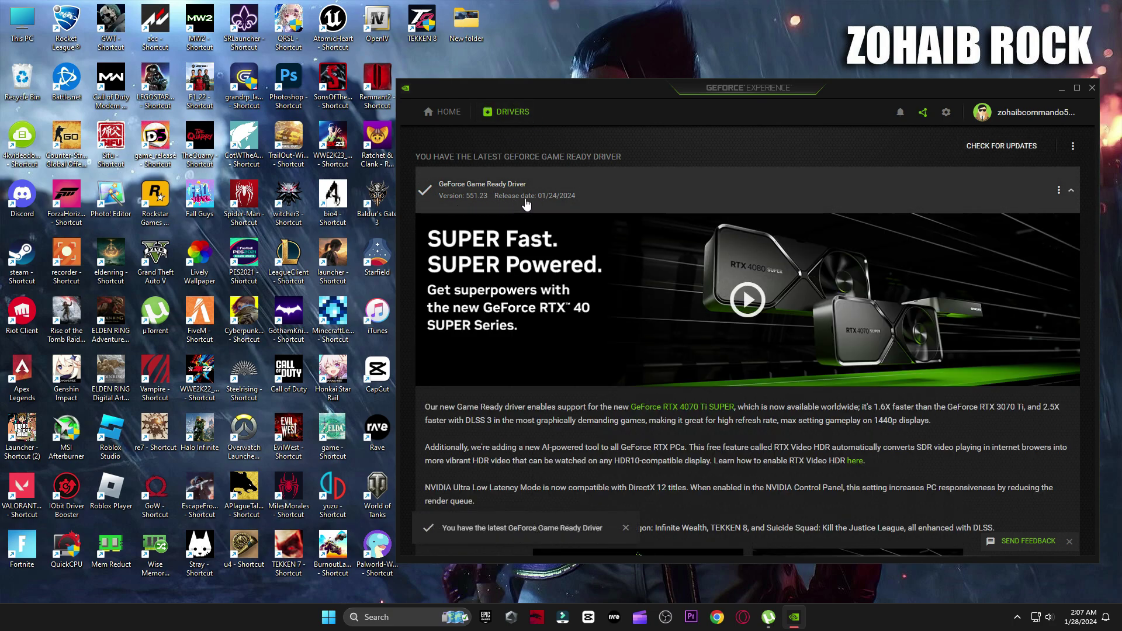
key(alt+F4)
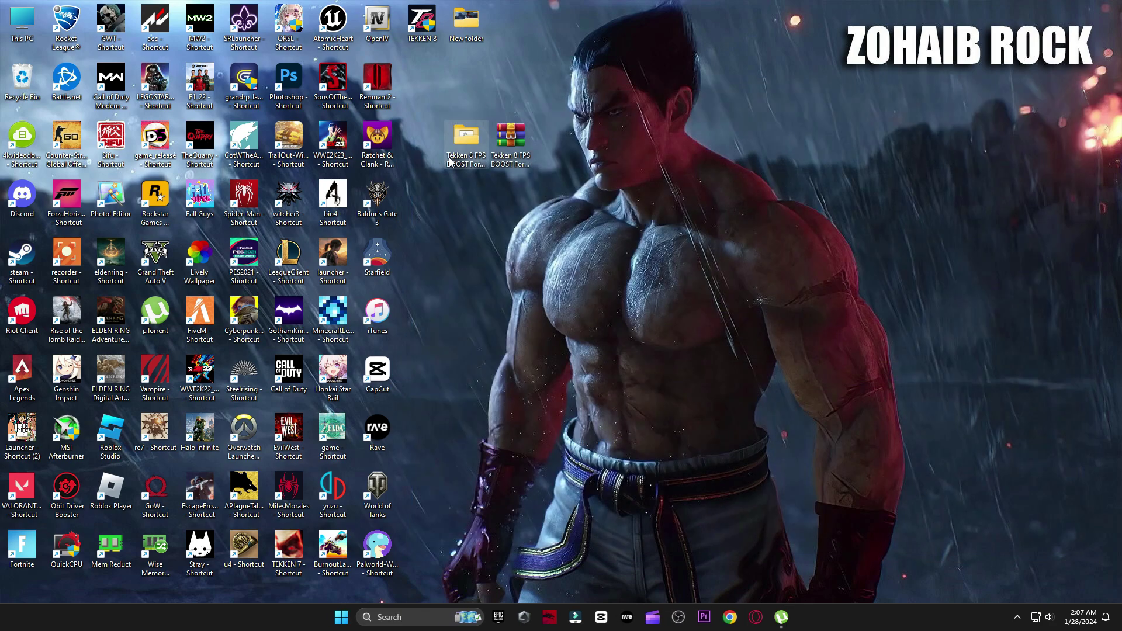
- Run Timer Resolution from the pack's 4 Latency folder, set it to Maximum and leave it running minimized
key(super+e)
double_click(528, 261)
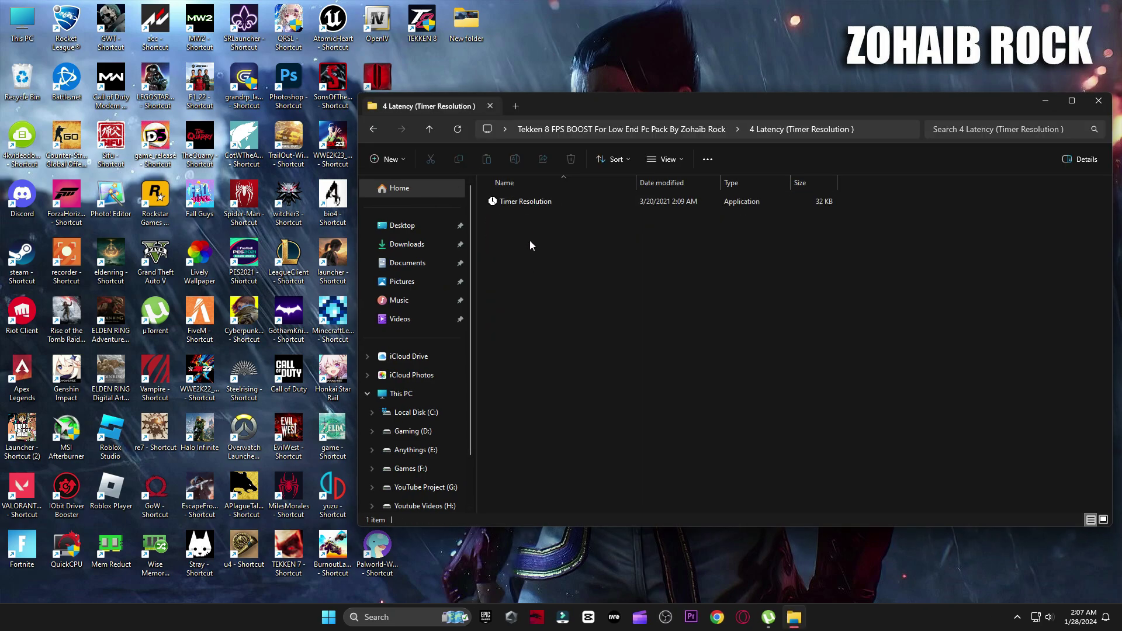
double_click(526, 201)
drag(570, 252, 791, 248)
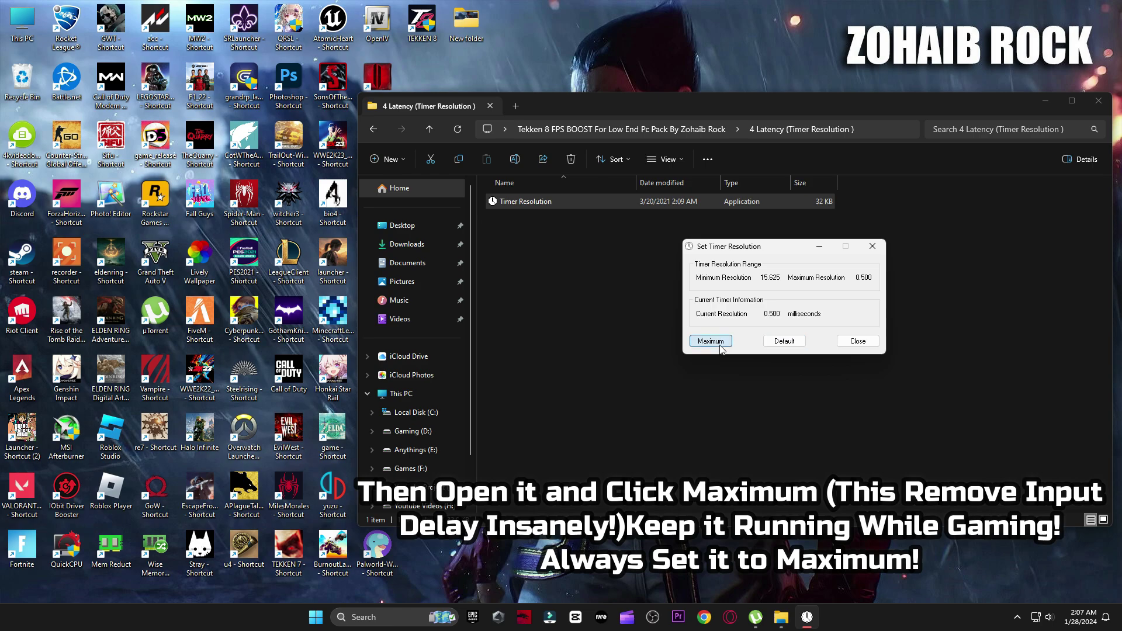
click(820, 246)
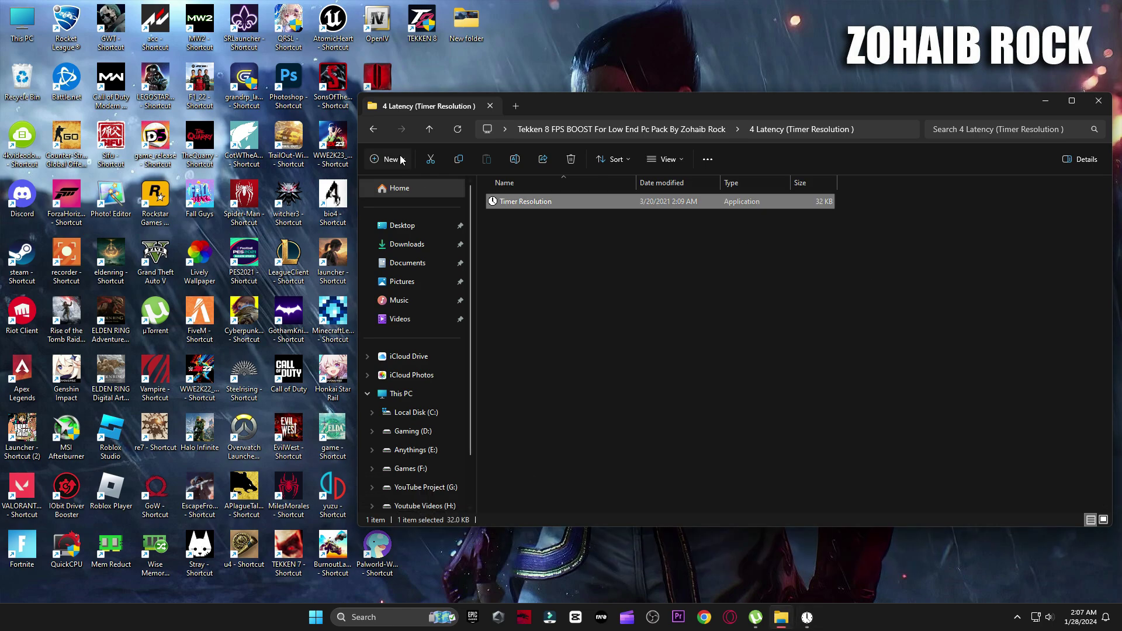
- Open the x64bit Quick-CPU installer folder under 5 Power Plan, launch the installed QuickCPU instead and dismiss its update notice
click(374, 129)
double_click(532, 274)
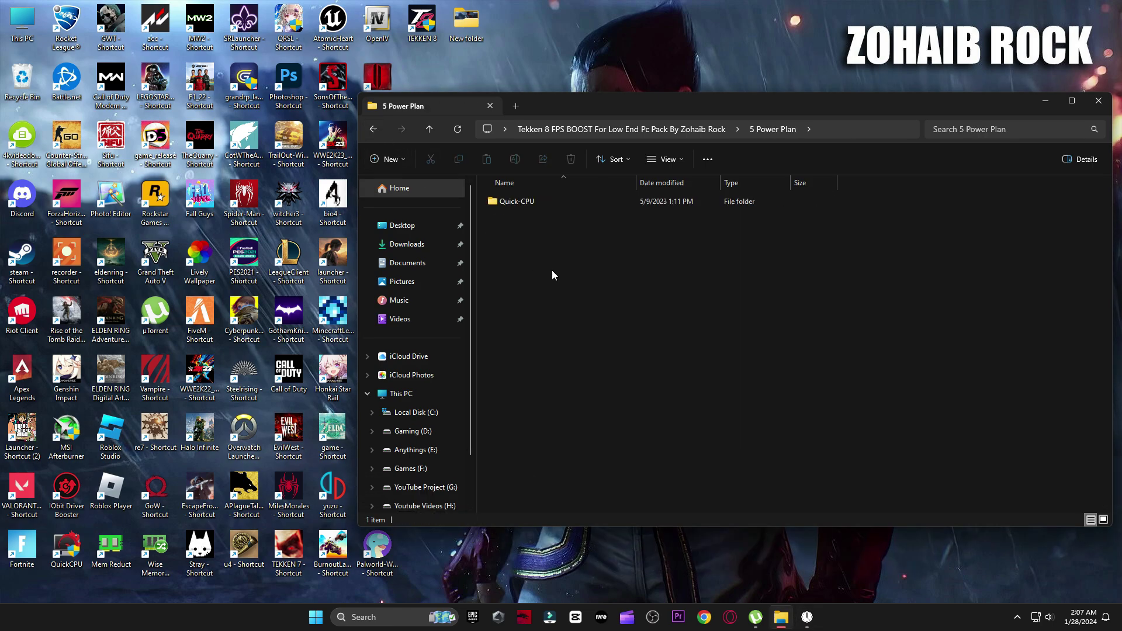
double_click(515, 202)
double_click(517, 219)
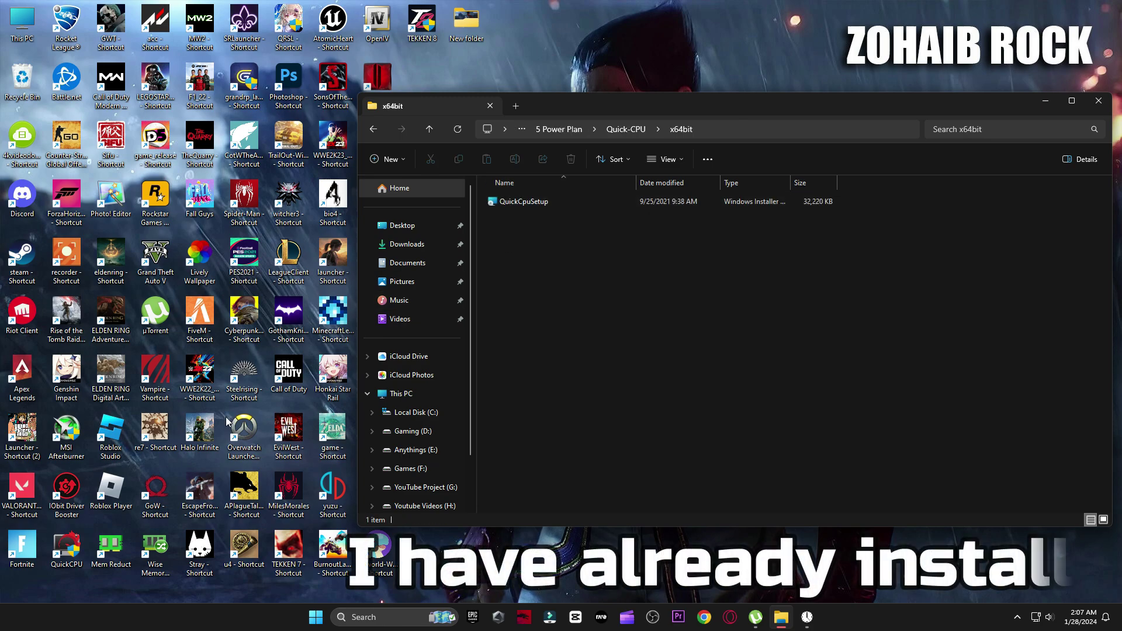
click(63, 553)
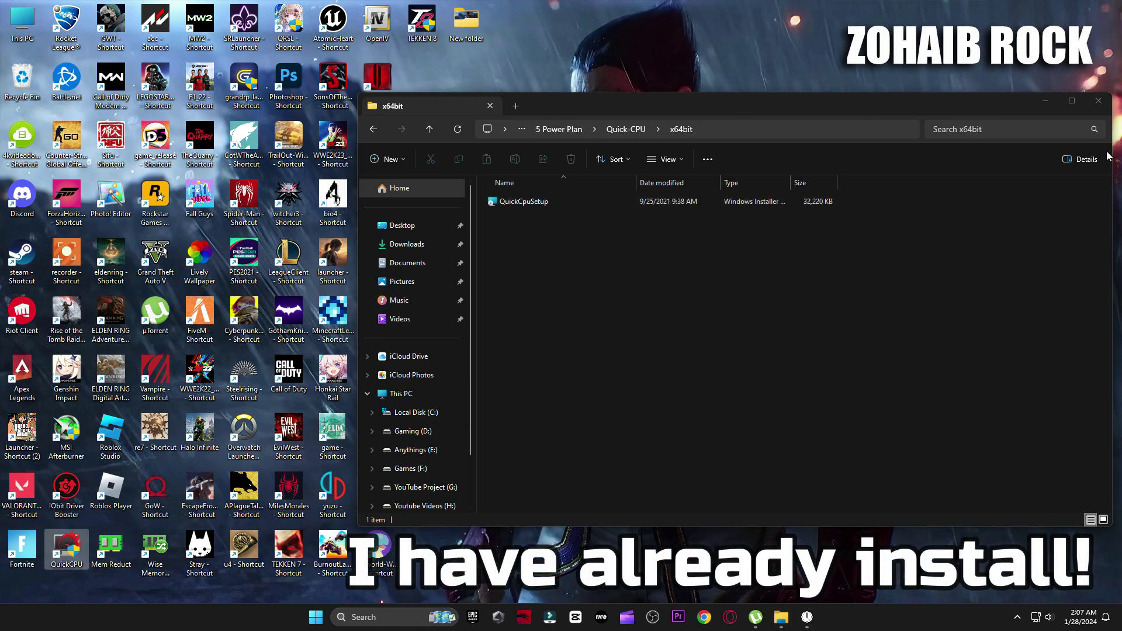
click(1099, 101)
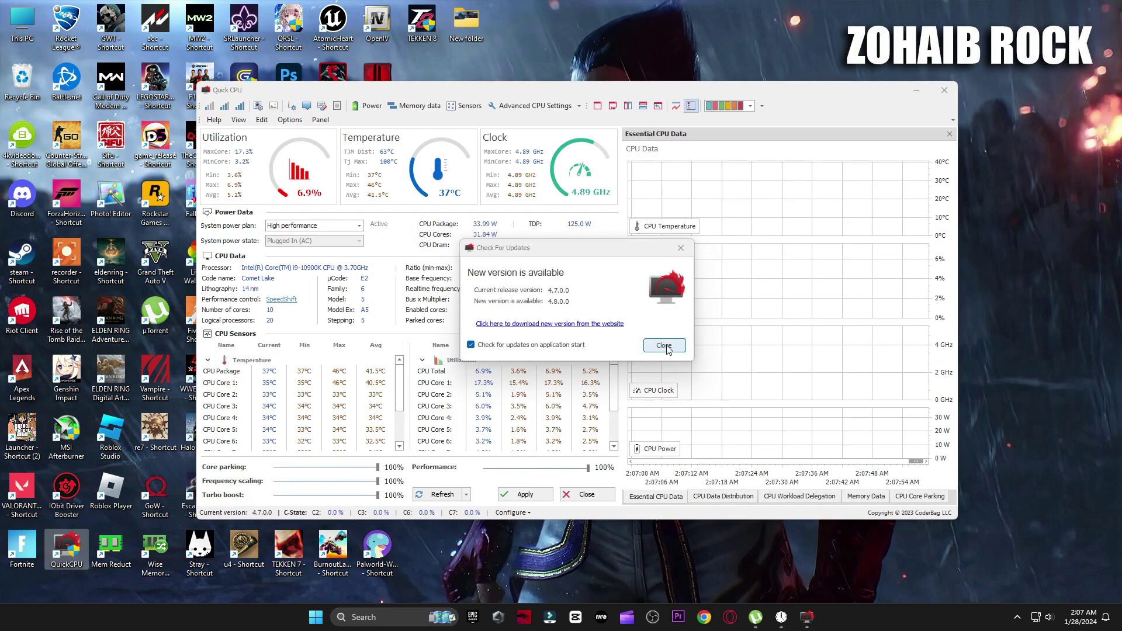
click(665, 347)
- Apply the High performance power plan with core parking, frequency scaling, turbo boost and performance at 100%, and close Quick CPU
click(354, 231)
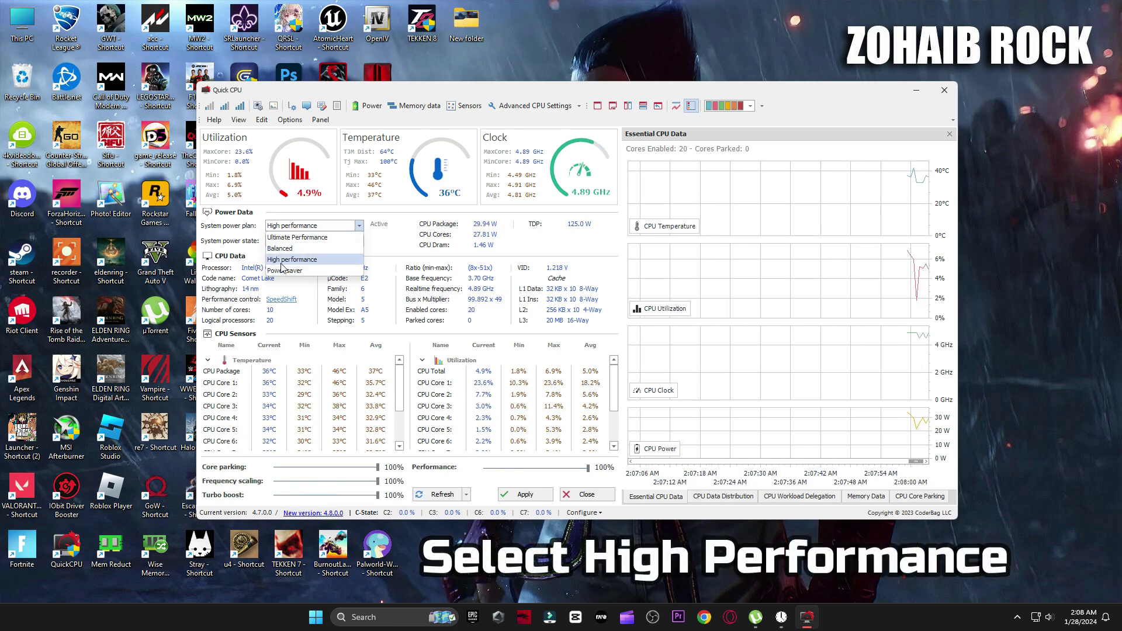
click(316, 261)
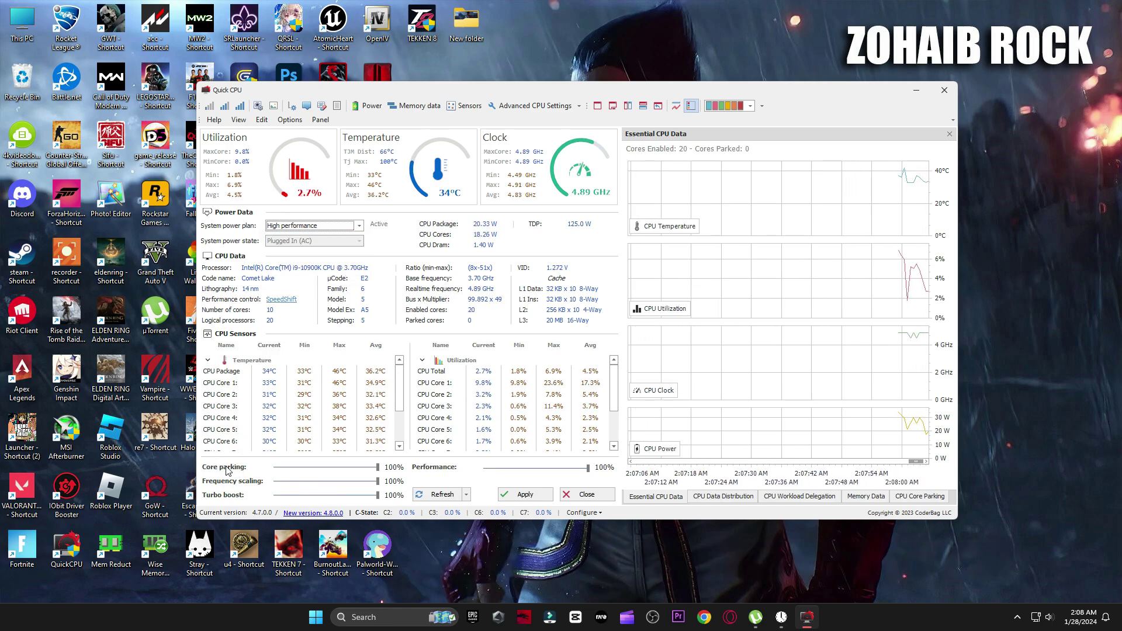
click(351, 467)
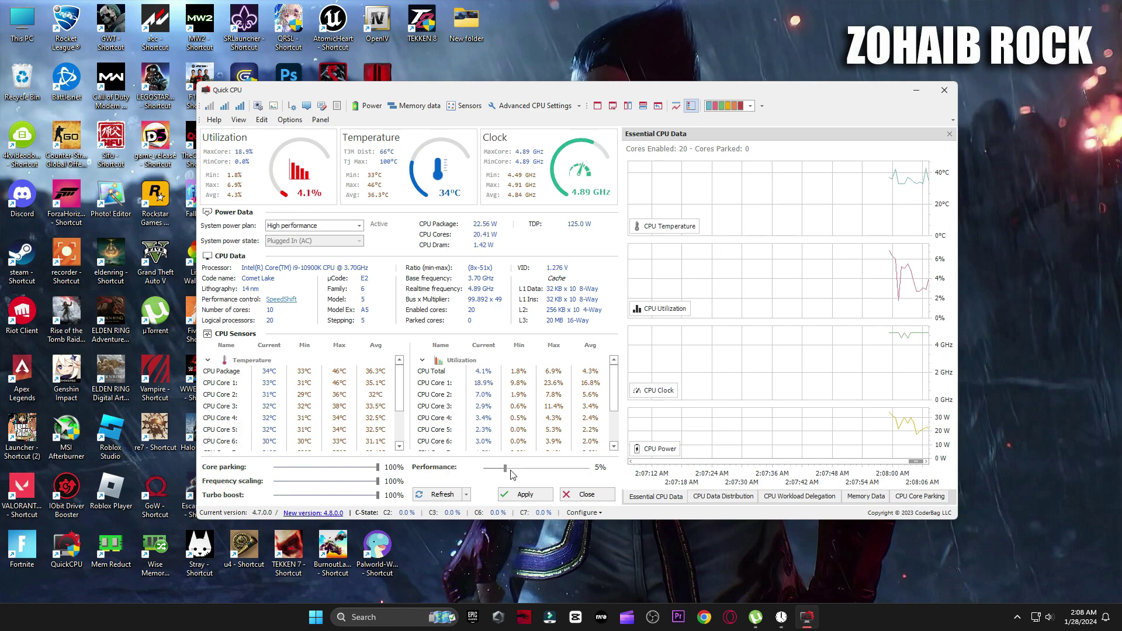
drag(506, 469, 589, 469)
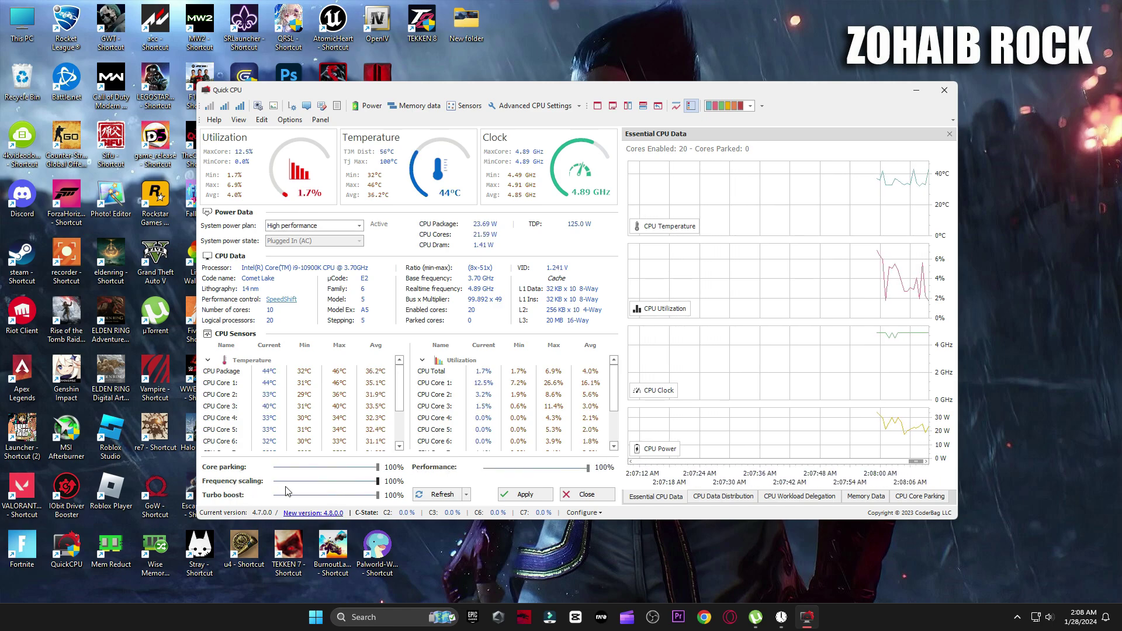
drag(278, 495, 377, 495)
click(525, 495)
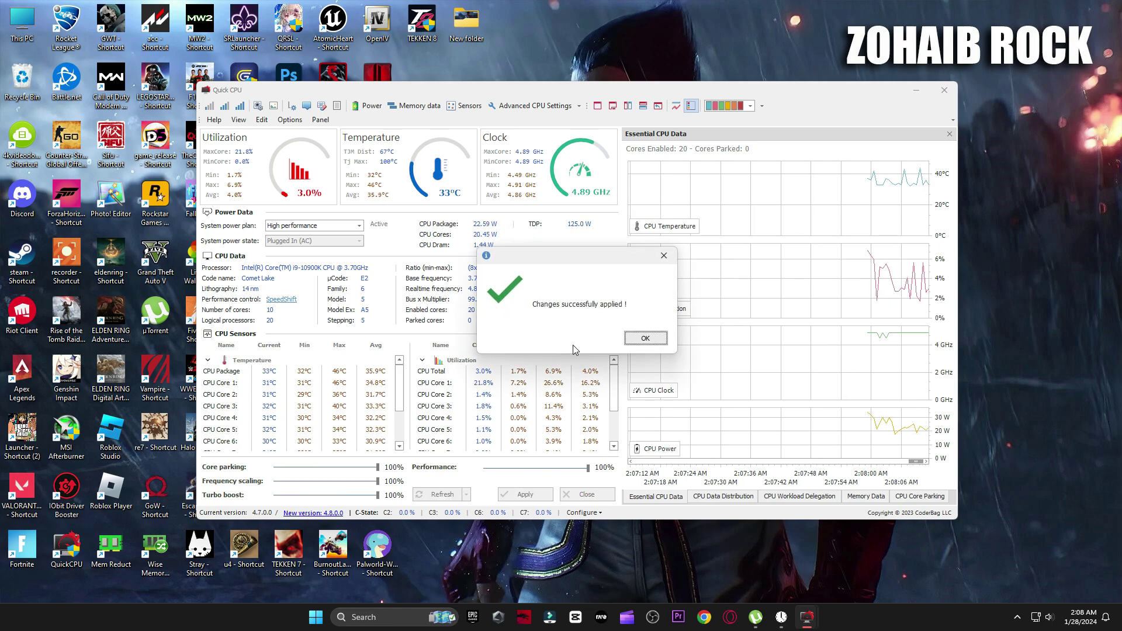
click(646, 336)
click(587, 495)
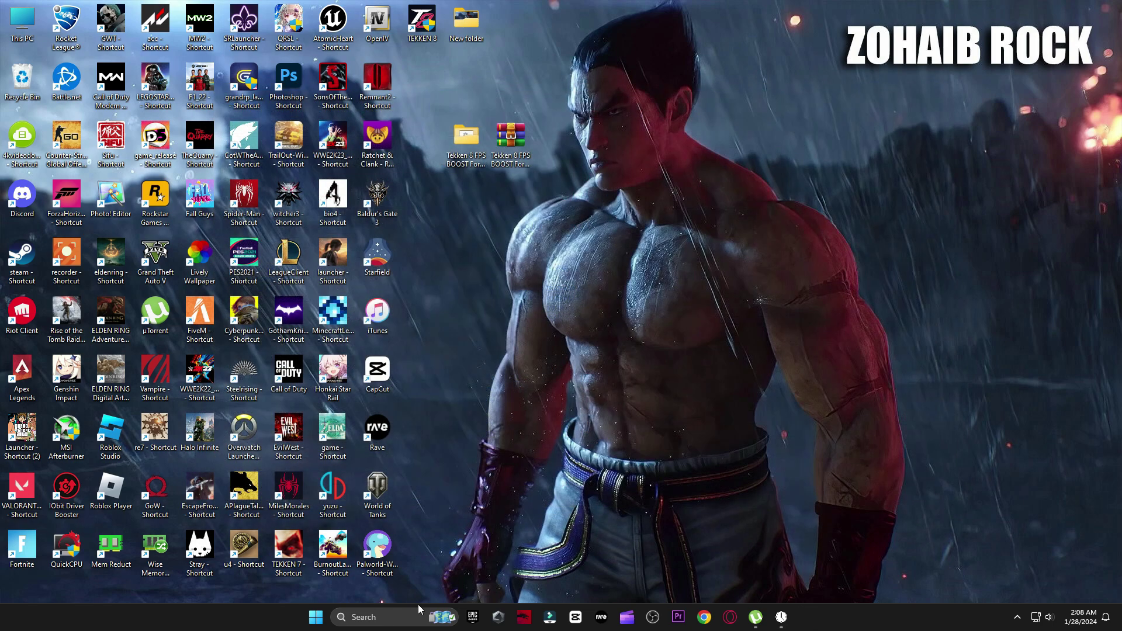
- Check the High performance selection and the additional plans in Windows Power Options, and close the window
click(402, 613)
text(power)
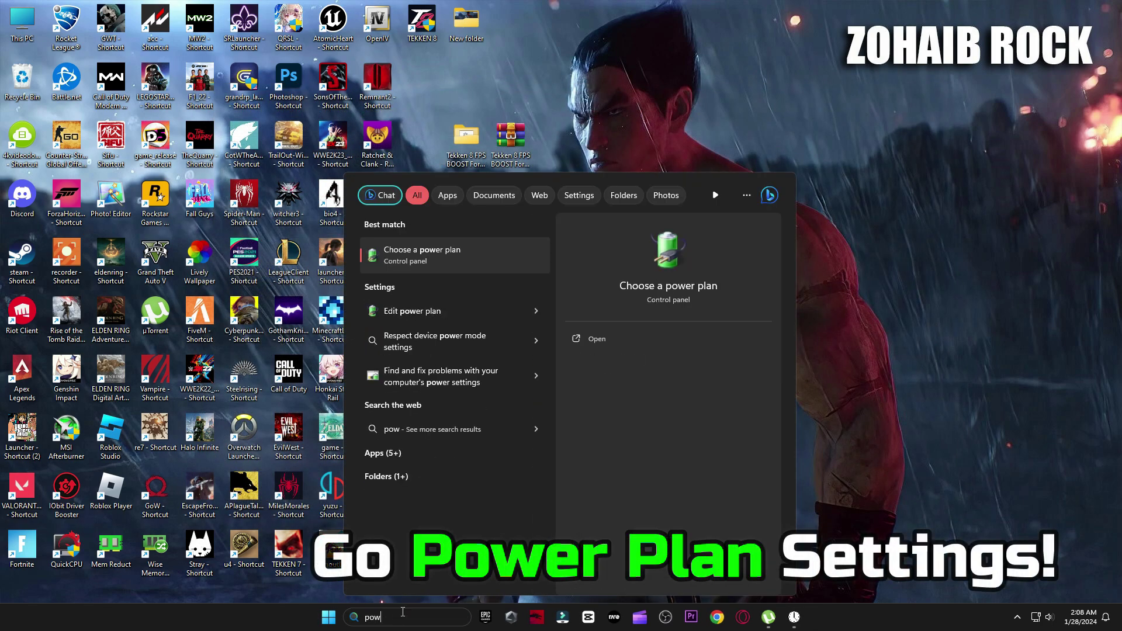
click(450, 251)
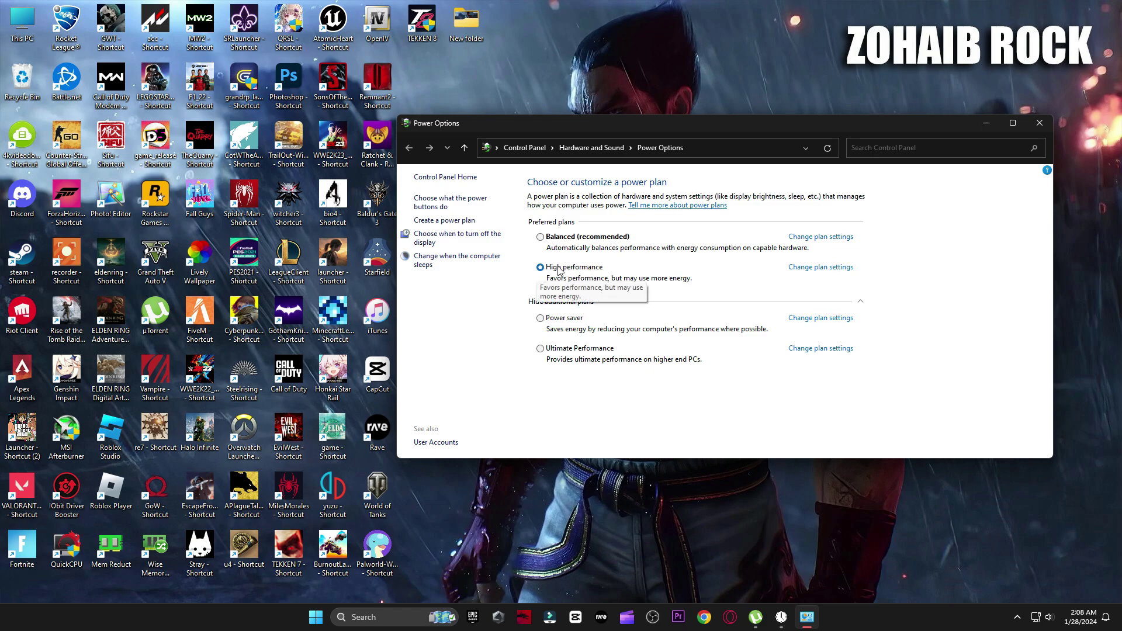
click(860, 301)
click(1040, 122)
- Launch M1 Mouse Acceleration from the FPS boost pack's 6 Mouse & Keyboard Settings folder
double_click(463, 140)
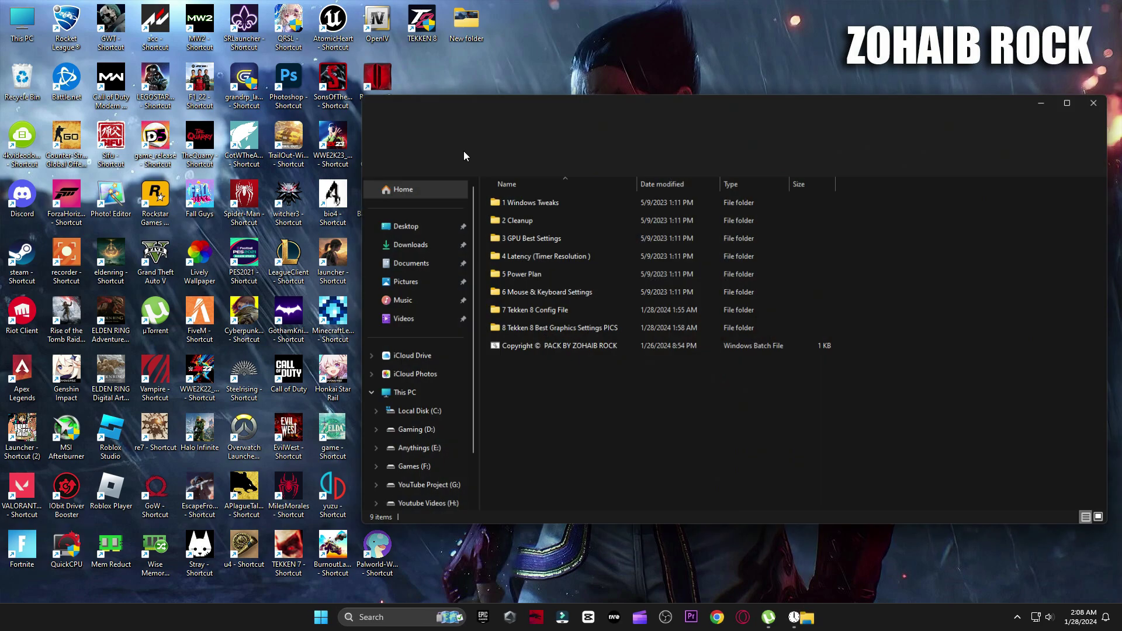
double_click(527, 294)
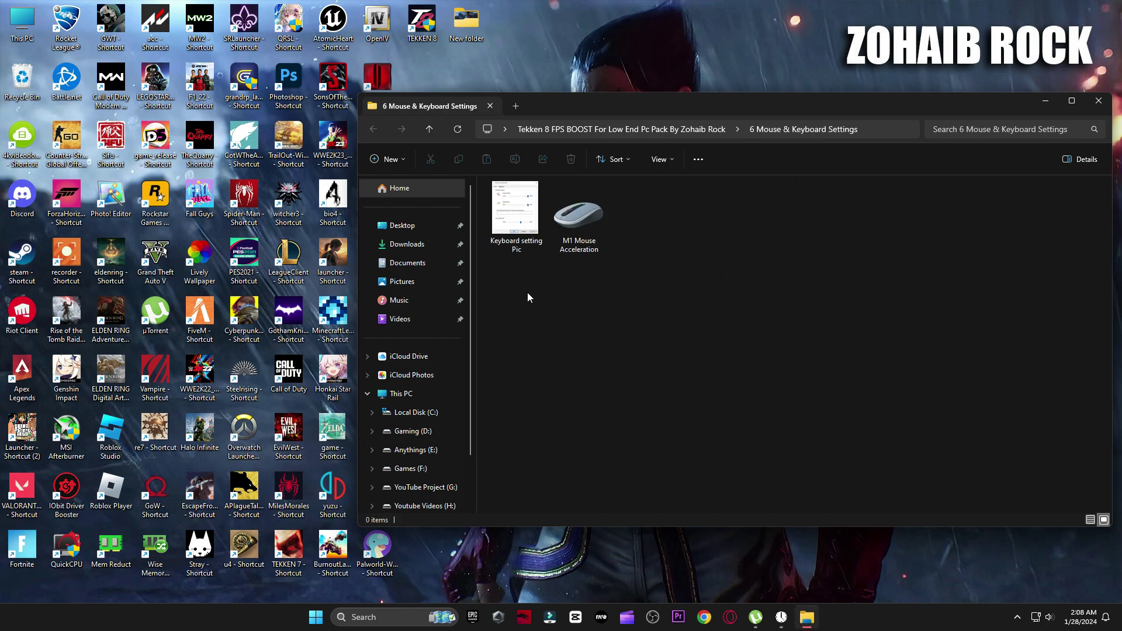
double_click(578, 217)
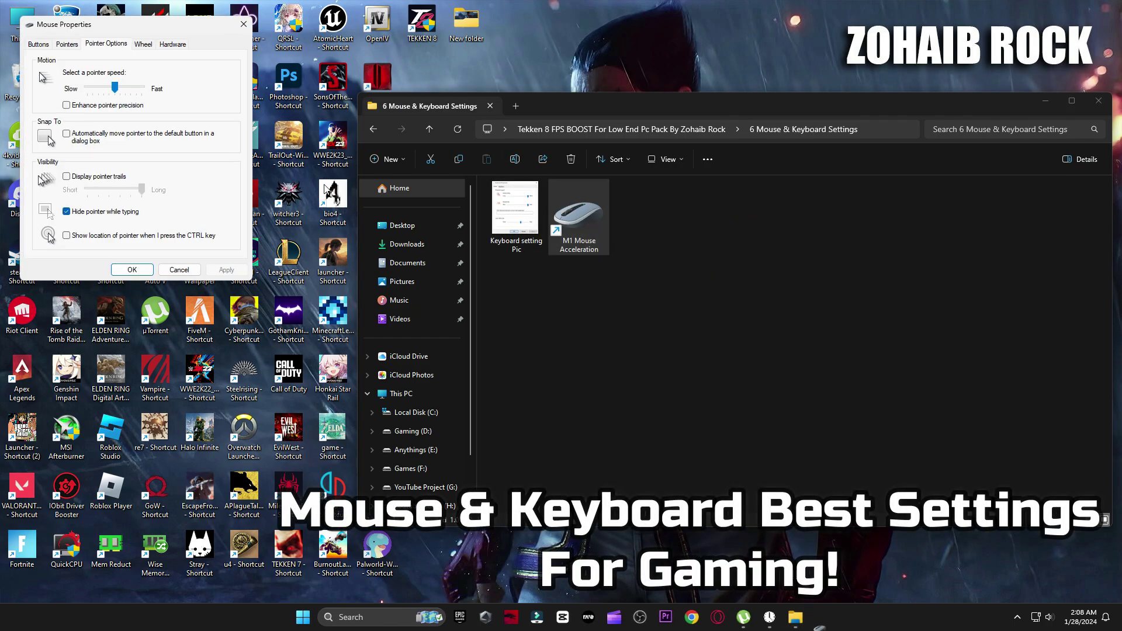
- Make sure Enhance pointer precision is off, review the mouse button settings and accept the Mouse Properties
drag(181, 27, 755, 145)
drag(695, 148, 643, 145)
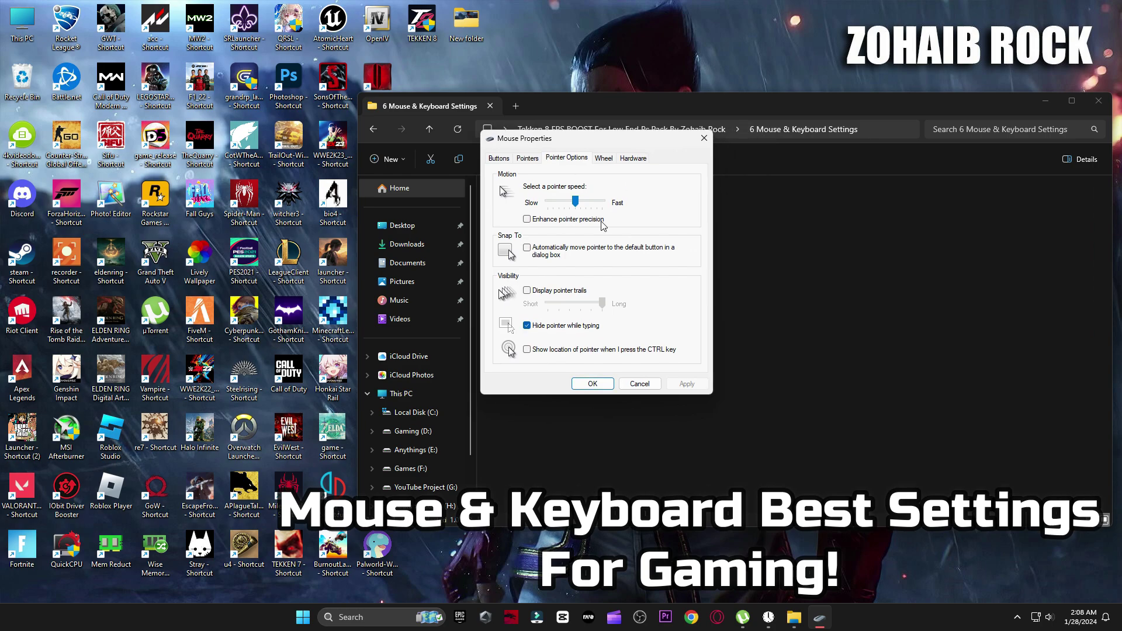
click(558, 223)
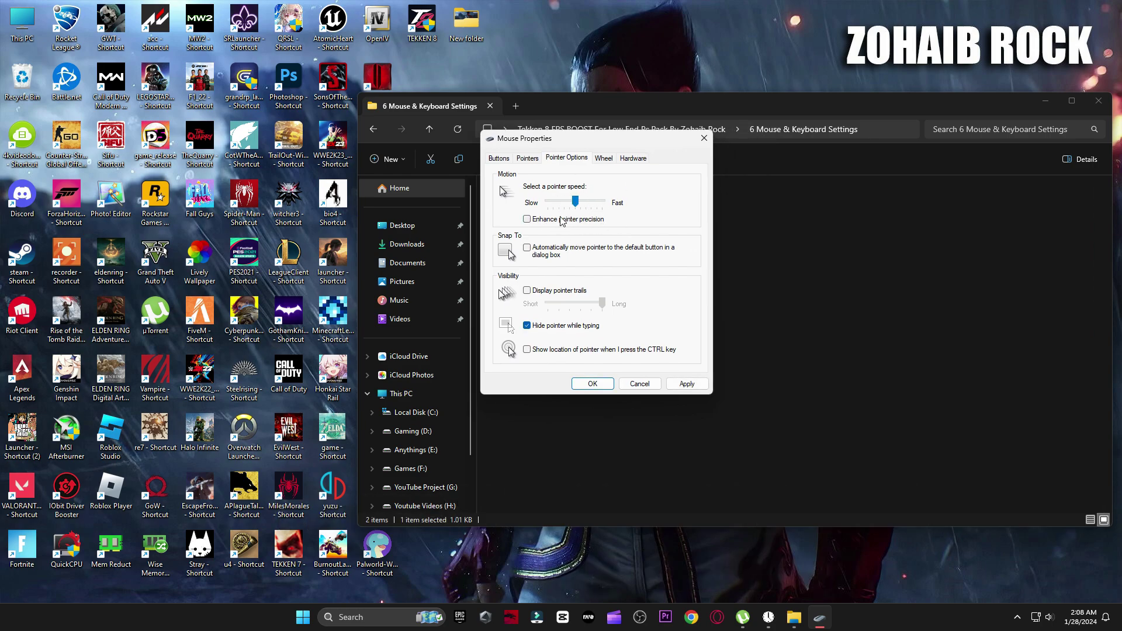
click(498, 163)
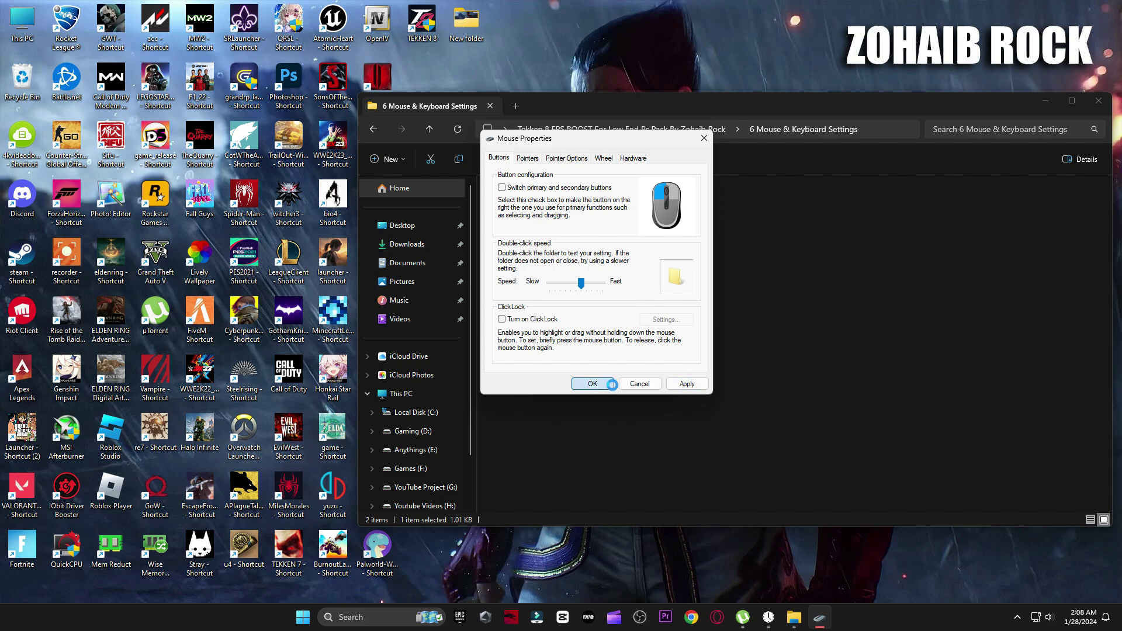
click(593, 383)
- Open the Keyboard setting Pic reference image, then search Windows for "keyboard" and open the Keyboard control panel
double_click(514, 214)
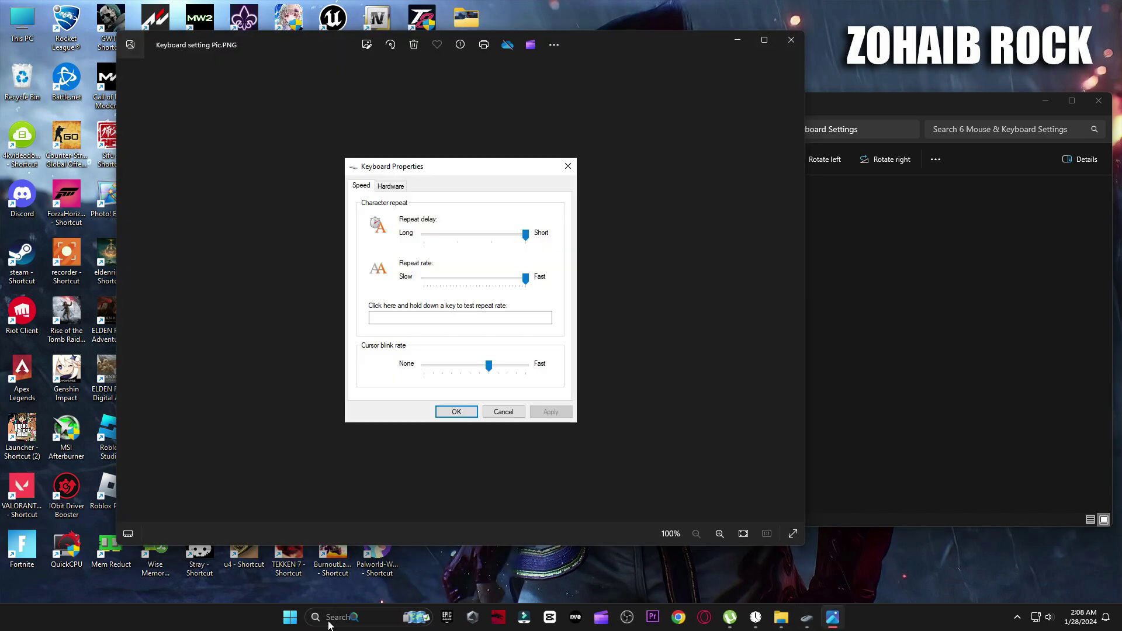
click(333, 617)
text(keyboard)
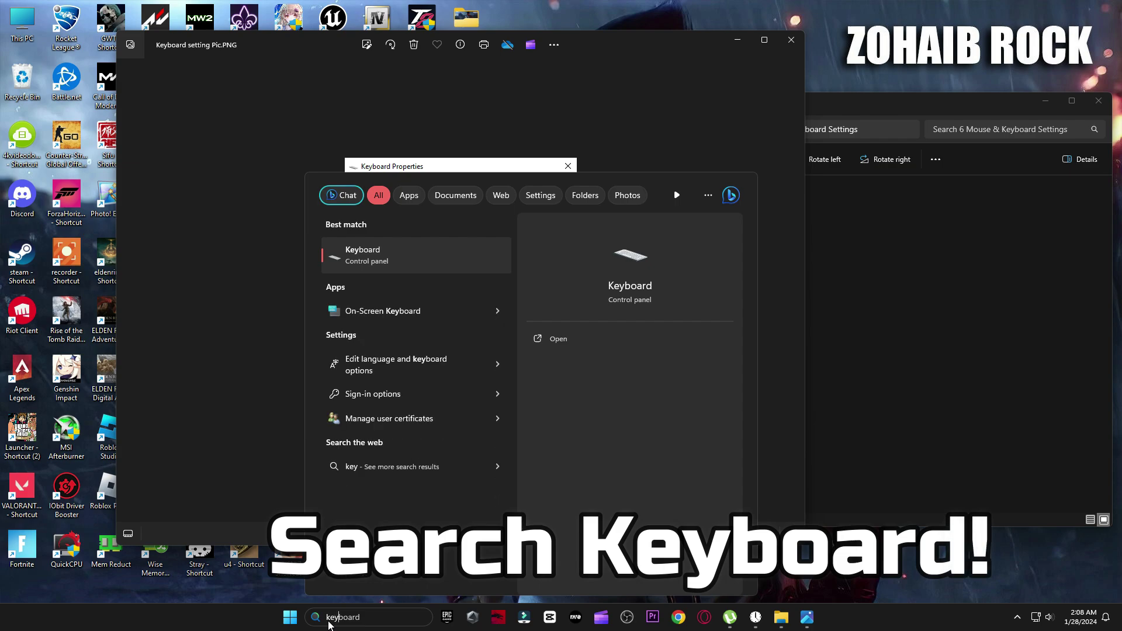
text(board)
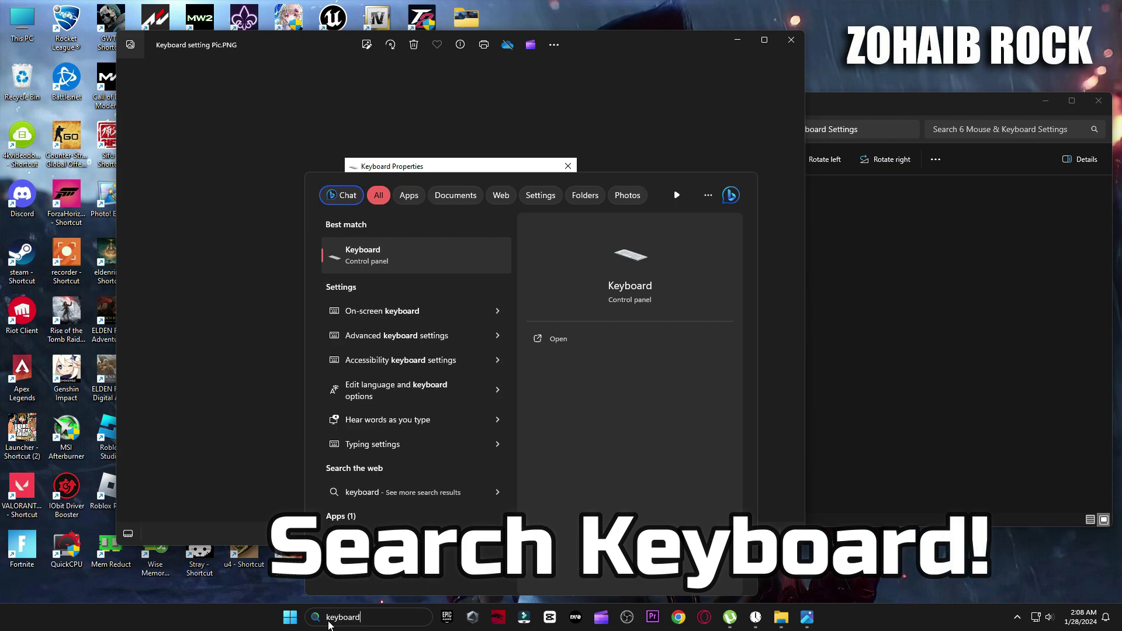
click(373, 257)
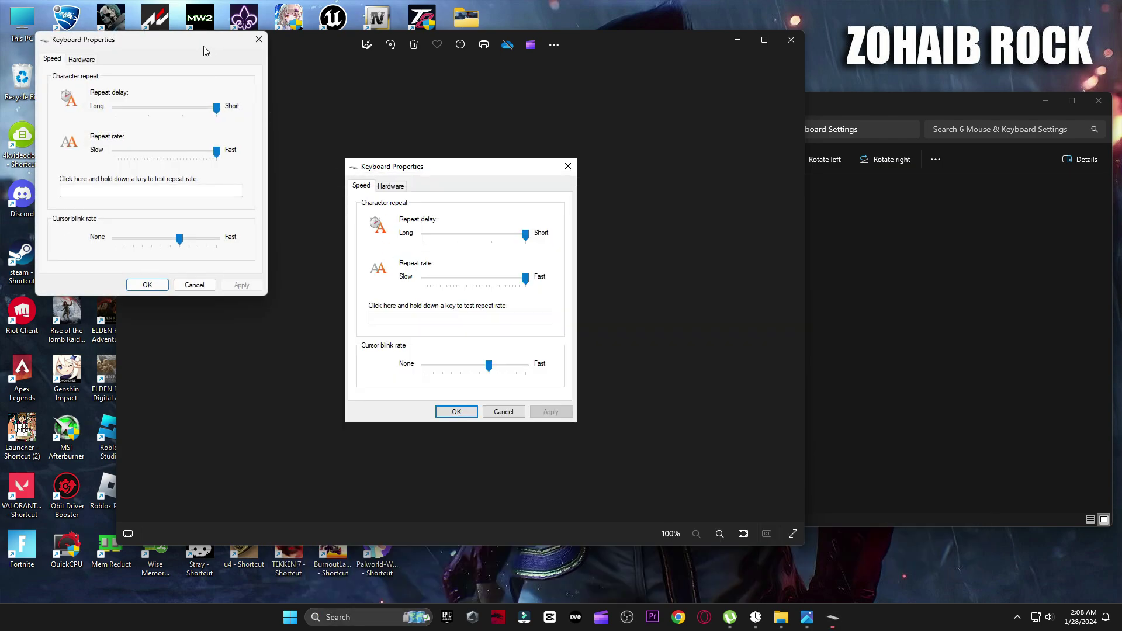
- Match Keyboard Properties to the reference image, with repeat delay at Short and repeat rate at Fast, accept it and close the image
drag(204, 51, 748, 177)
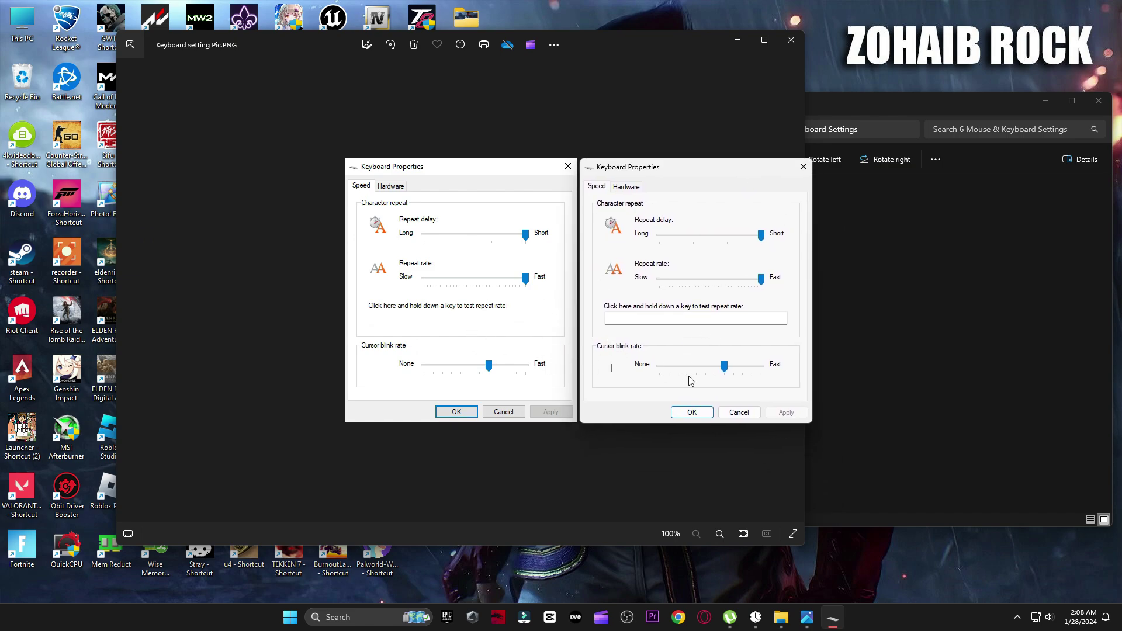
click(691, 413)
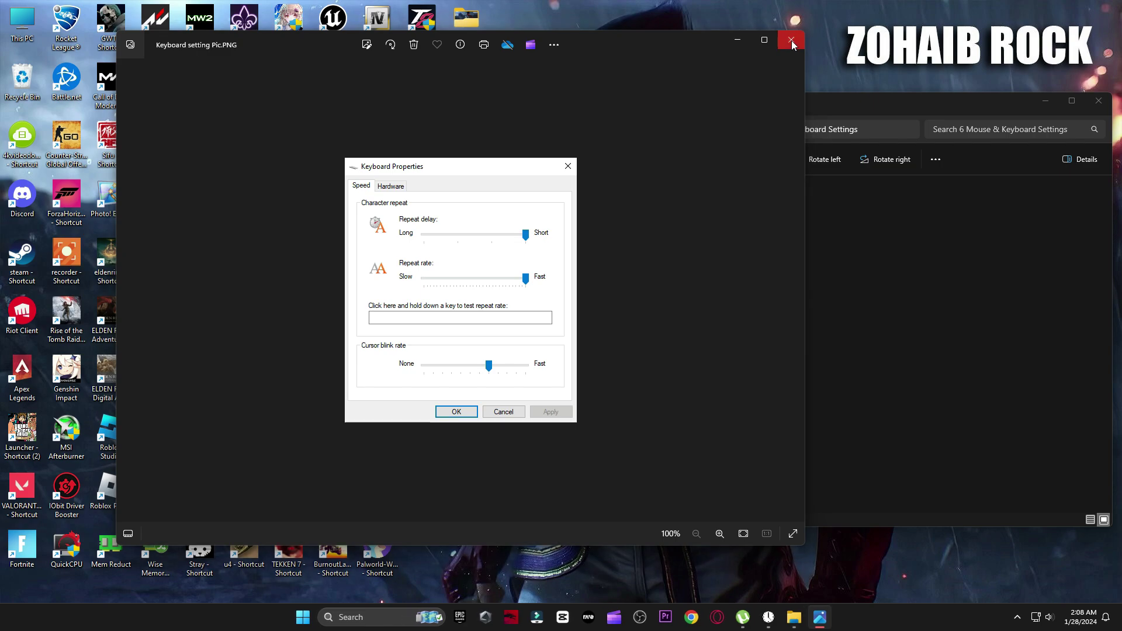
key(alt+F4)
- Copy the GameUserSettings and Scalability files from the pack's 7 Tekken 8 Config File folder
click(368, 133)
click(517, 315)
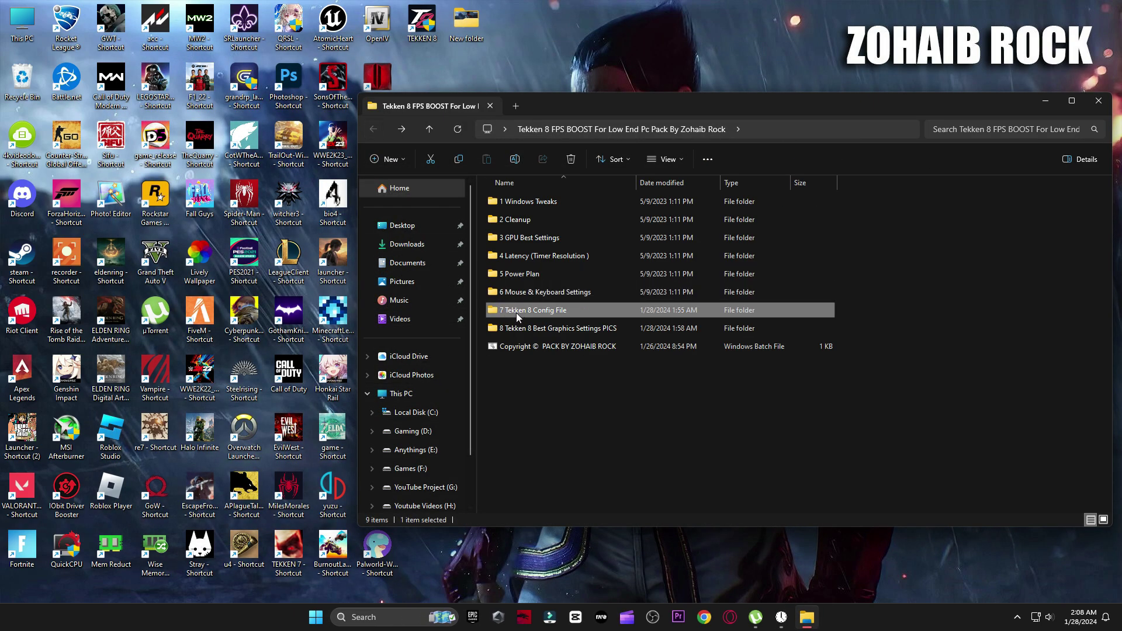
double_click(567, 314)
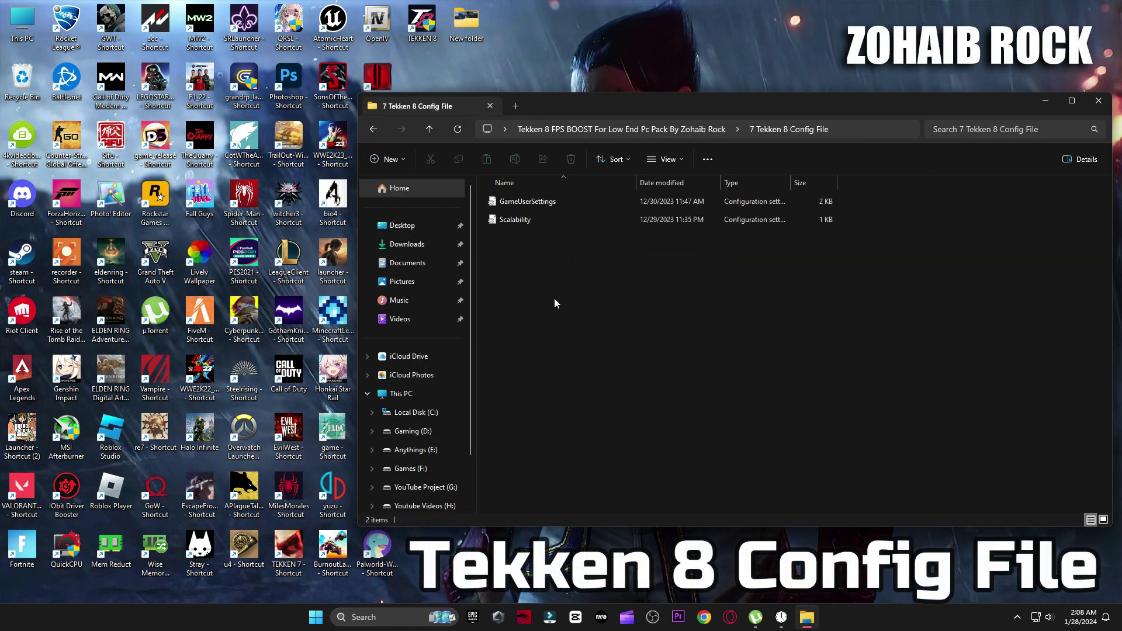
drag(586, 256, 535, 201)
right_click(535, 208)
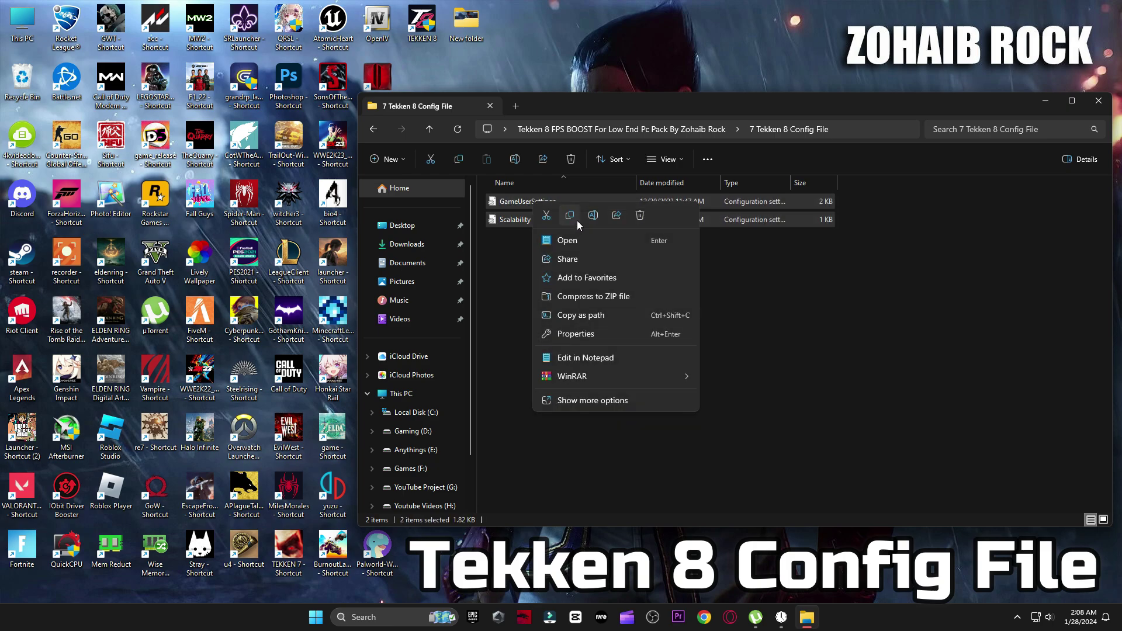
key(Escape)
- Open the AppData folder by entering "appdata" in the Windows Run dialog
click(451, 612)
text(run)
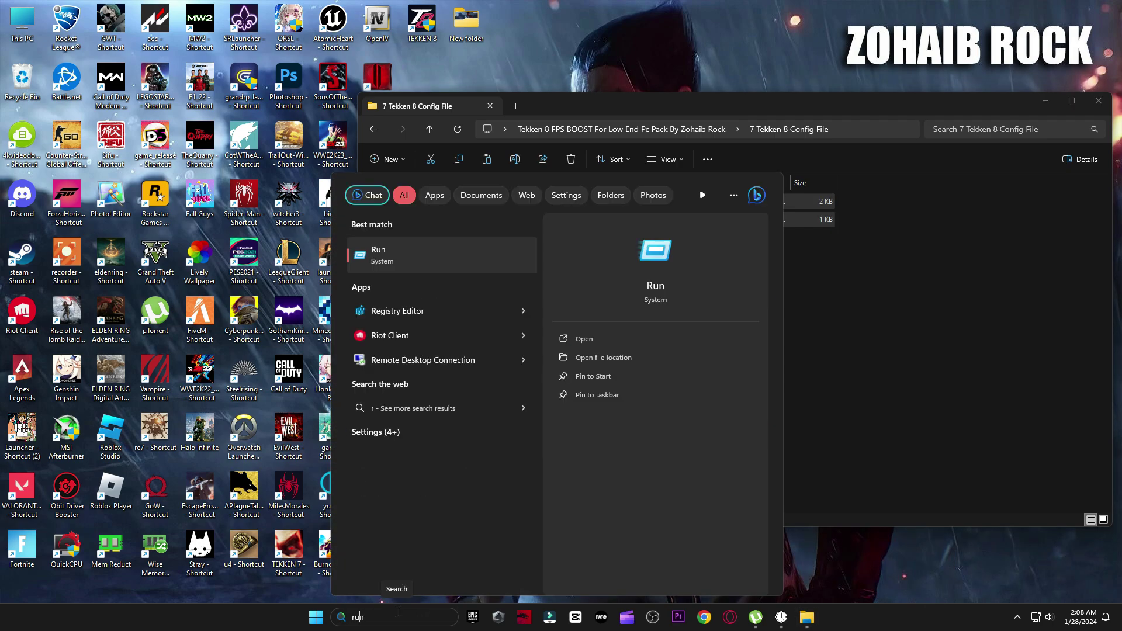
click(440, 263)
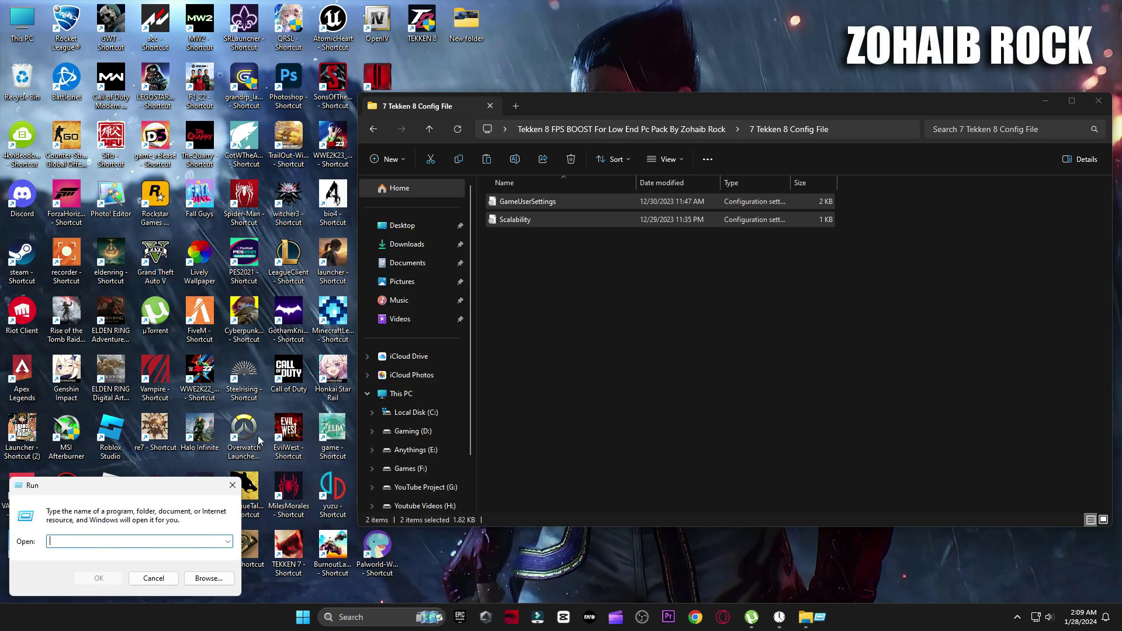
drag(175, 483, 705, 251)
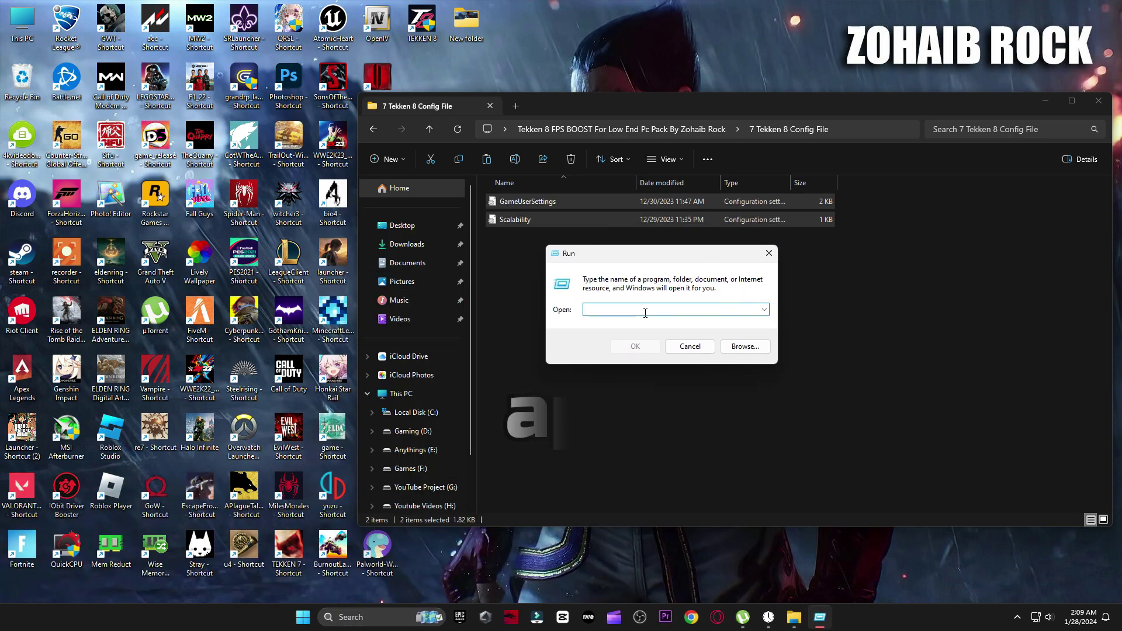
text(appda)
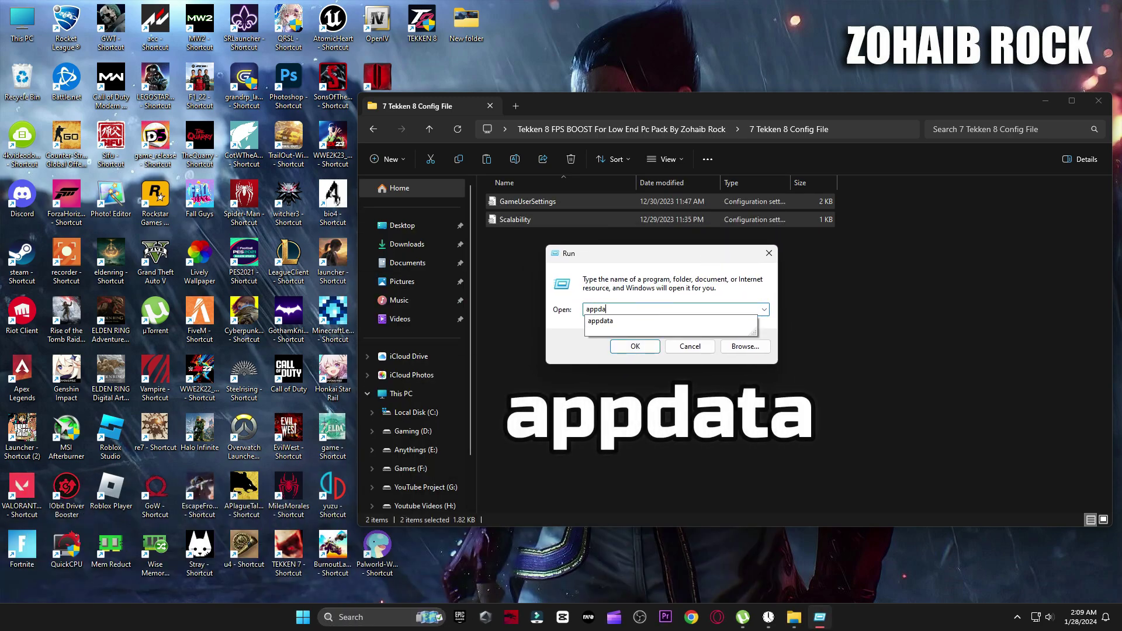
text(ta)
click(631, 346)
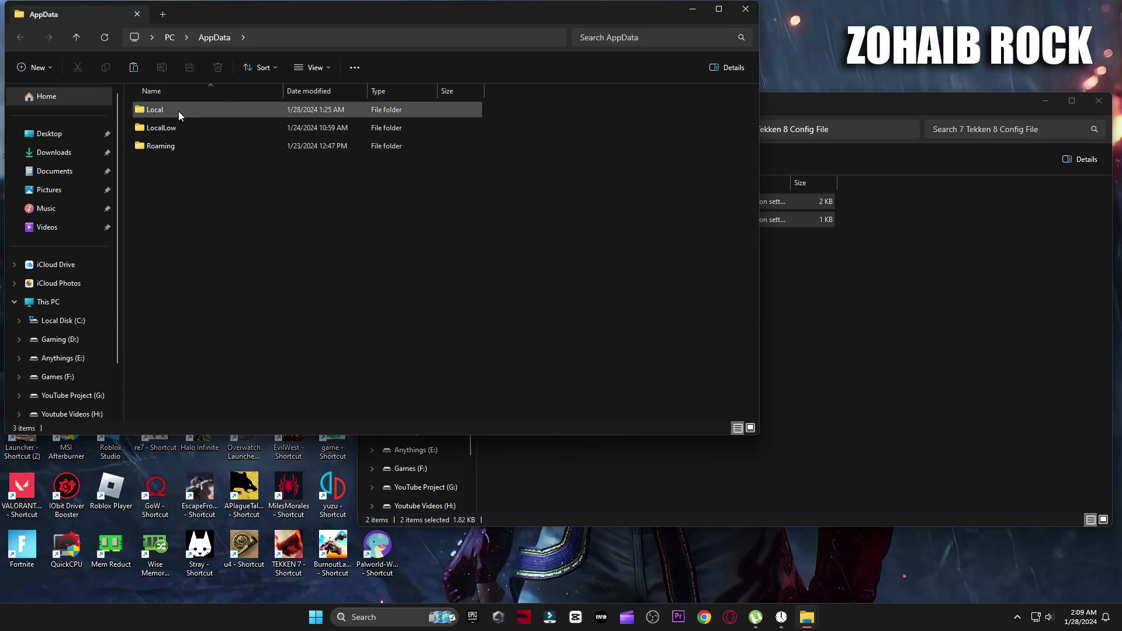
- Go to the game's configuration folder at Local > TEKKEN 8 > Saved > Config > Windows
double_click(177, 111)
text(tekken)
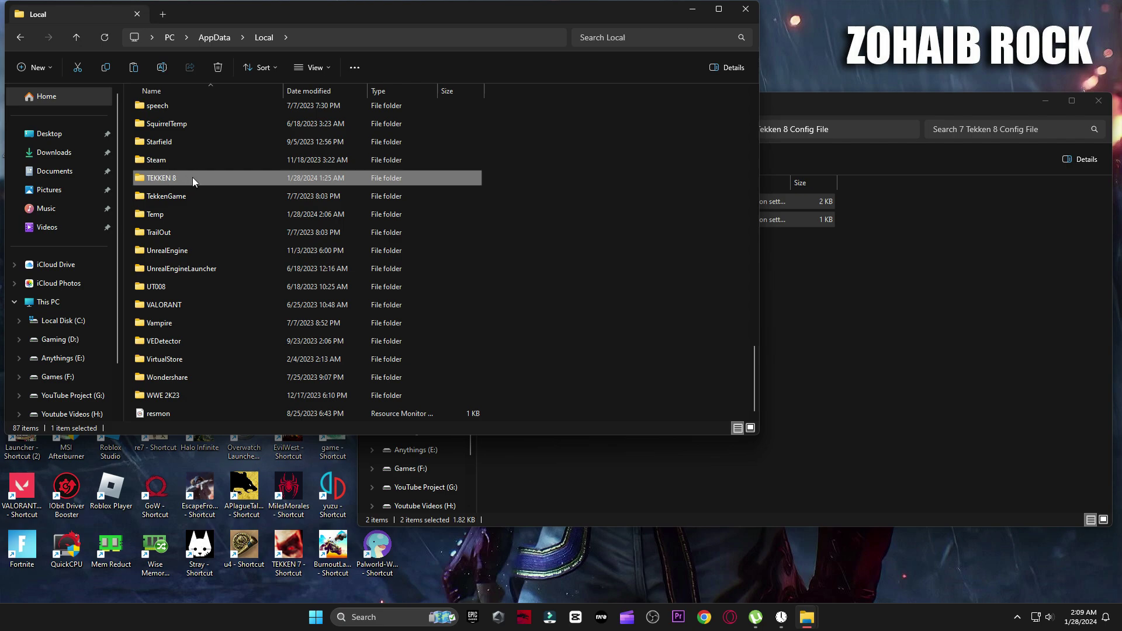
double_click(193, 178)
double_click(177, 110)
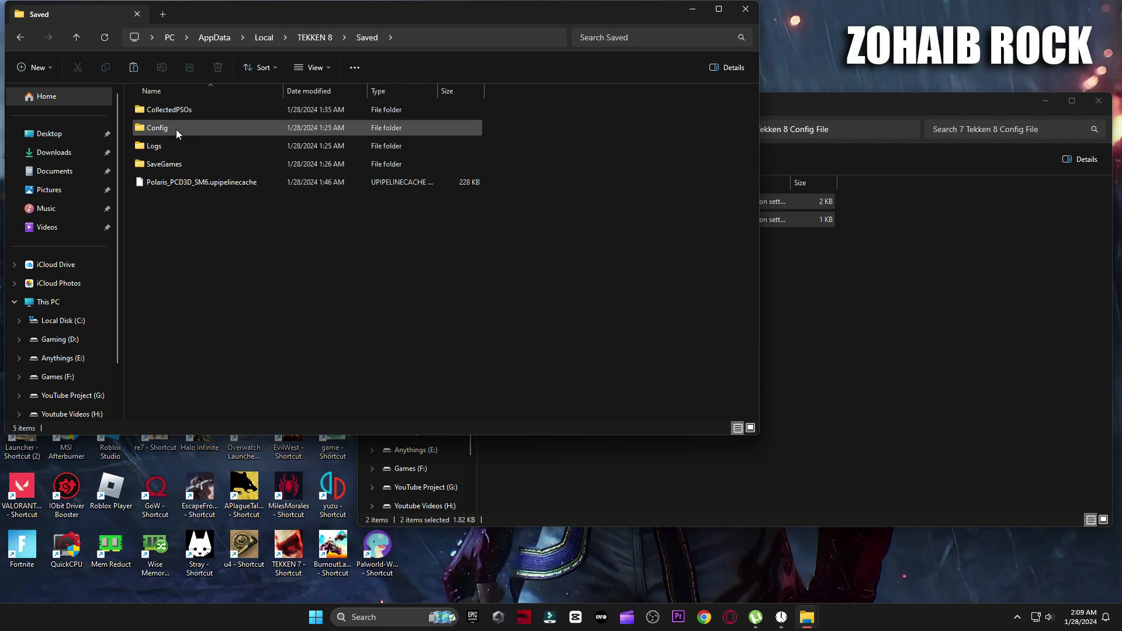
double_click(186, 129)
double_click(190, 128)
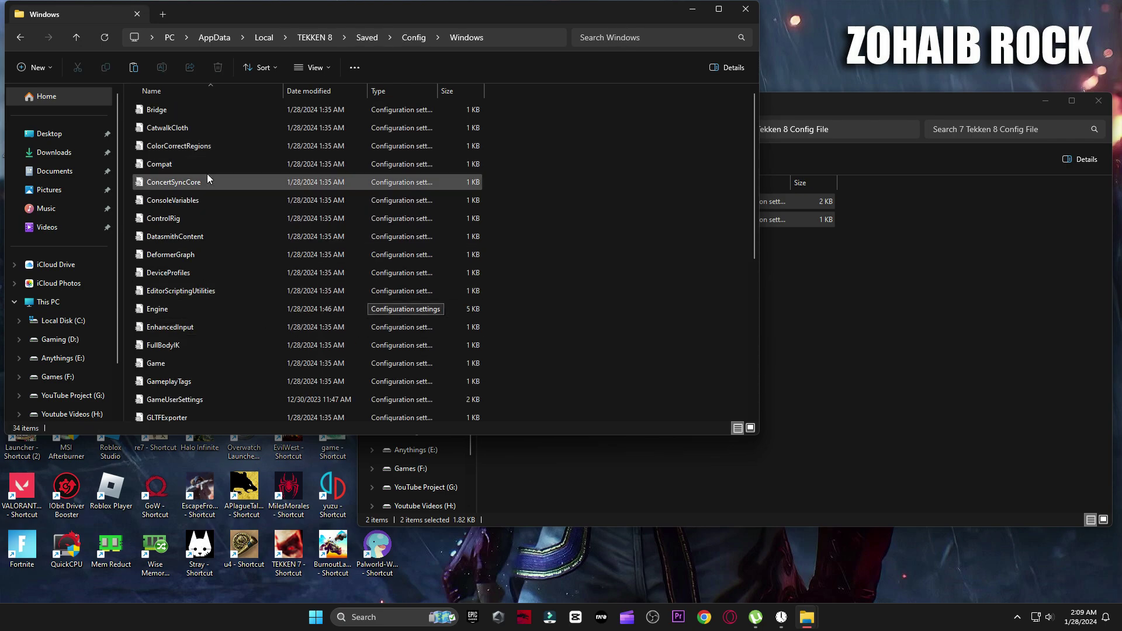
- Paste the two copied config files into the Windows folder, replacing the existing ones, and close that folder window
scroll(207, 178, down, 2)
right_click(534, 184)
click(555, 283)
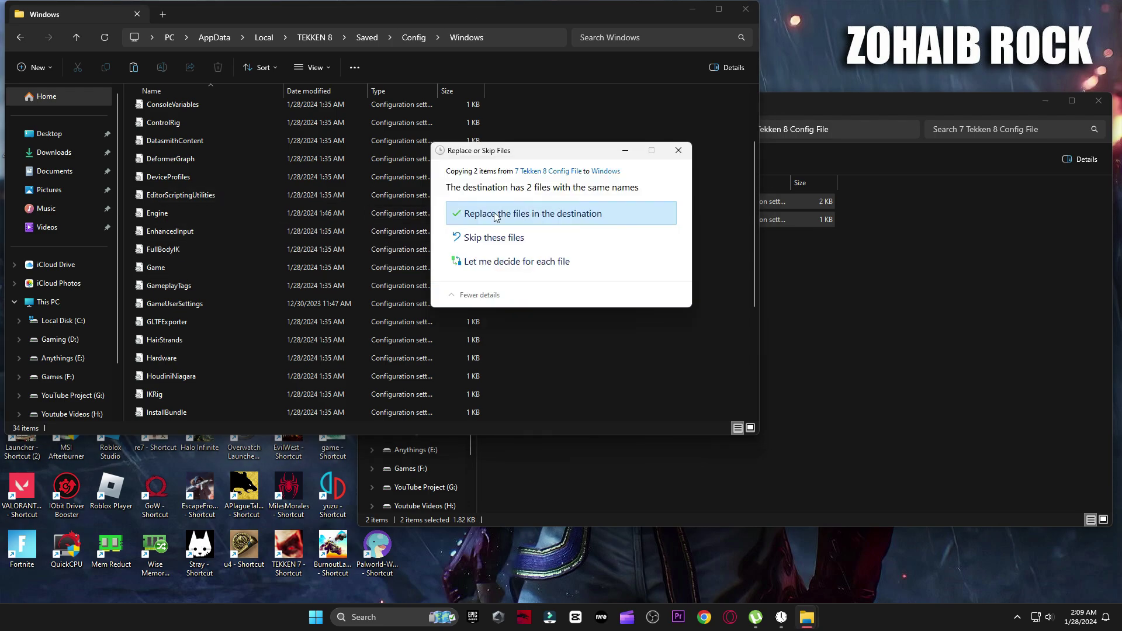
click(519, 214)
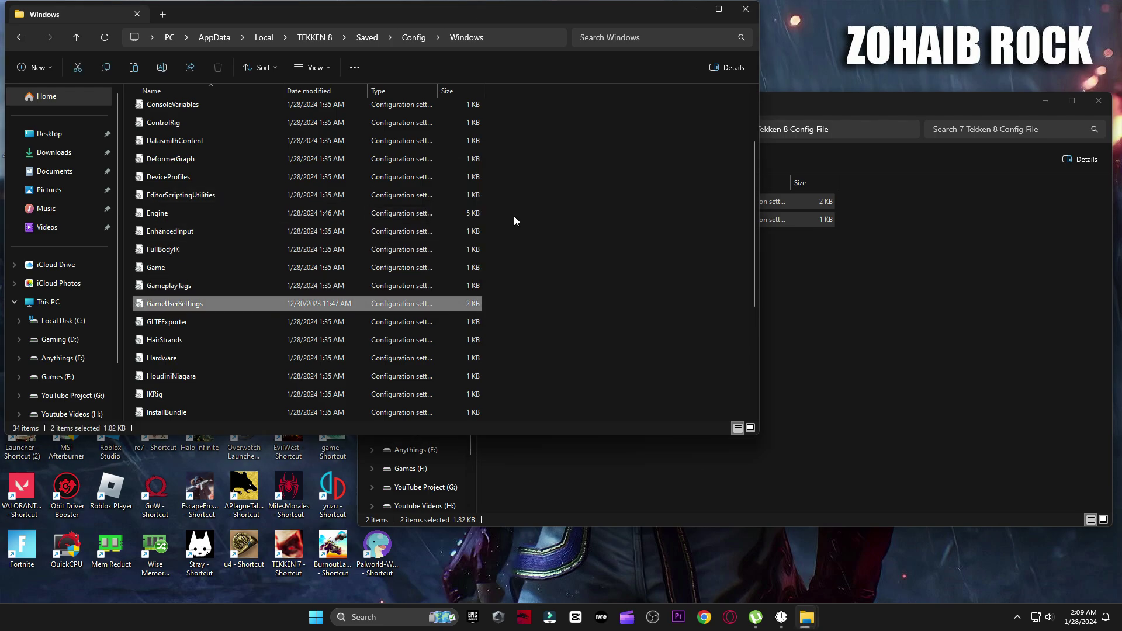
click(738, 18)
- Examine the Tekken 8 Graphics Settings picture in the pack's 8 Tekken 8 Best Graphics Settings PICS folder, and close both windows
key(alt+Left)
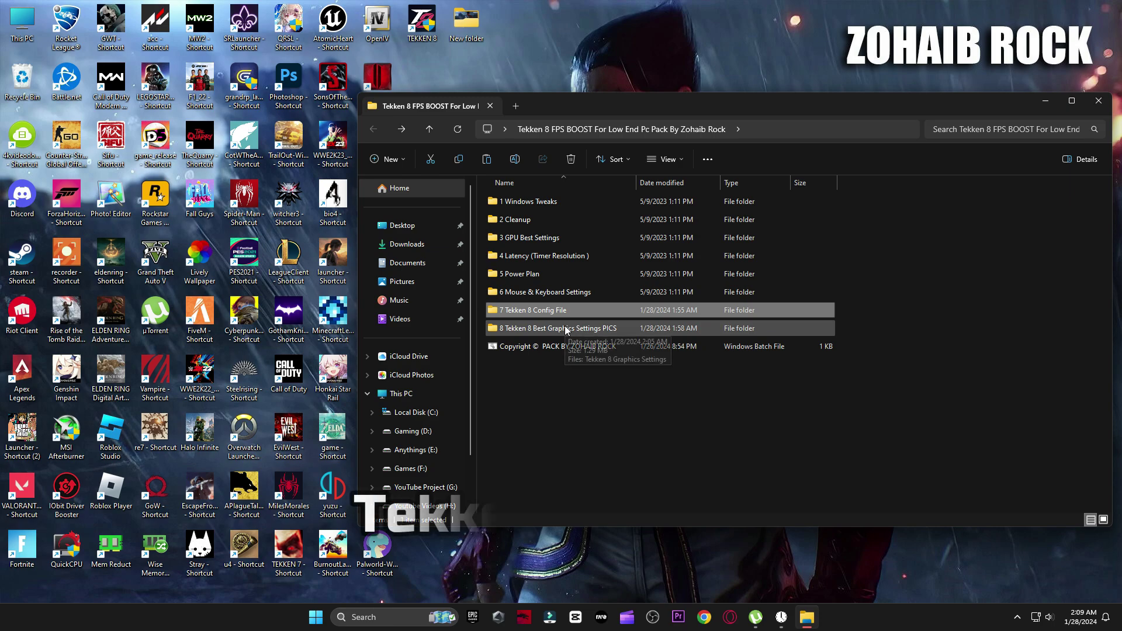
double_click(578, 328)
double_click(505, 215)
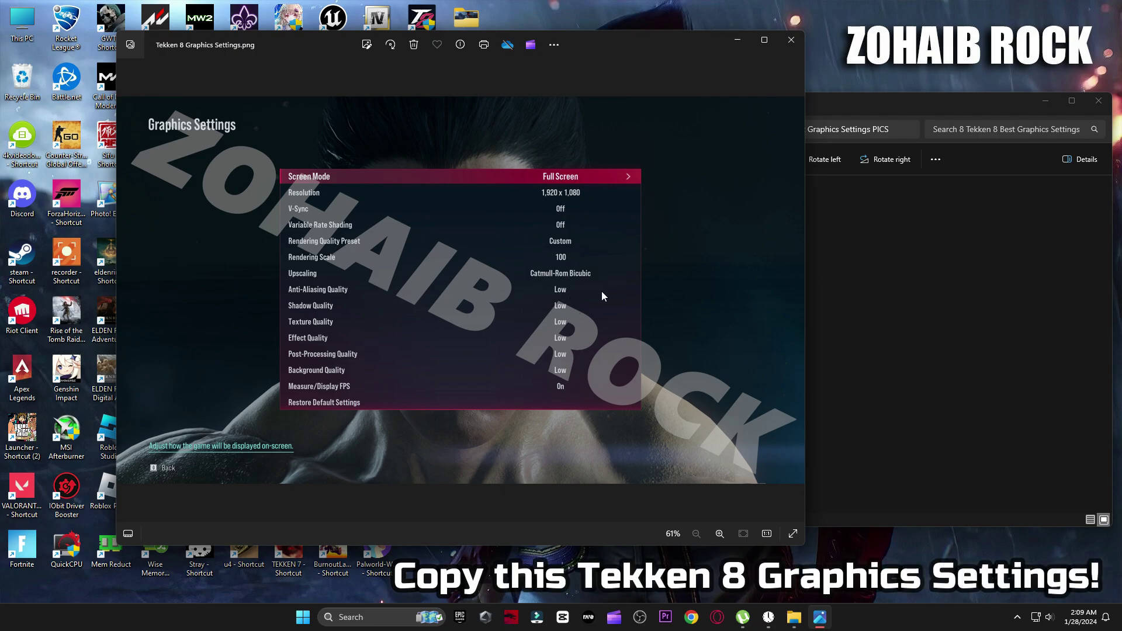
click(795, 48)
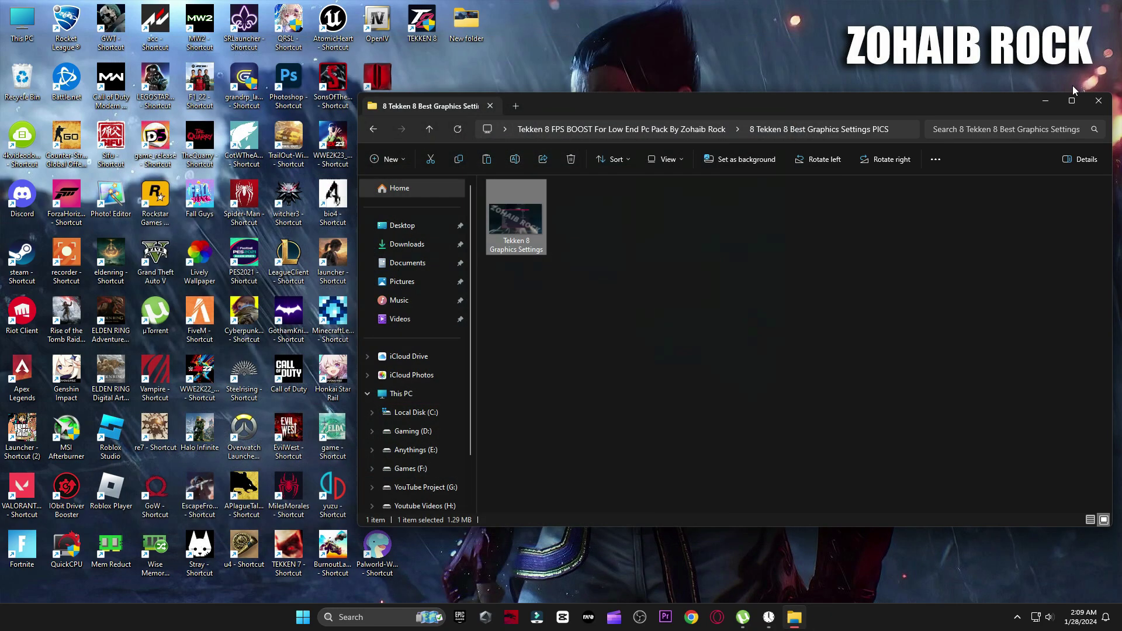
click(1100, 100)
- Bring up the Windows power options for restarting the PC
click(326, 618)
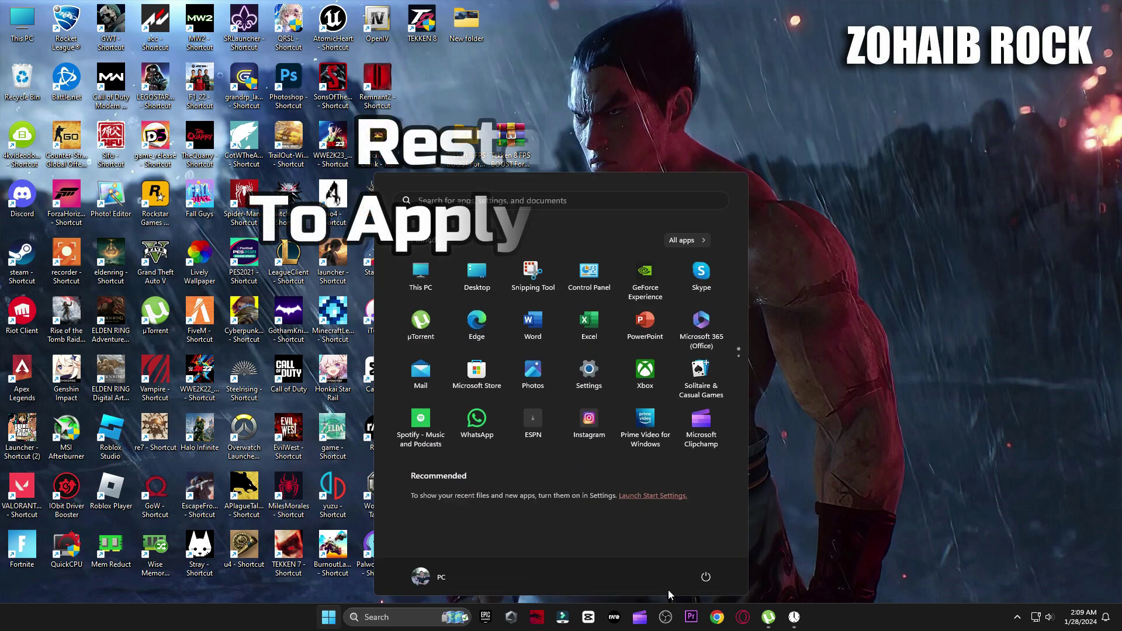
click(706, 577)
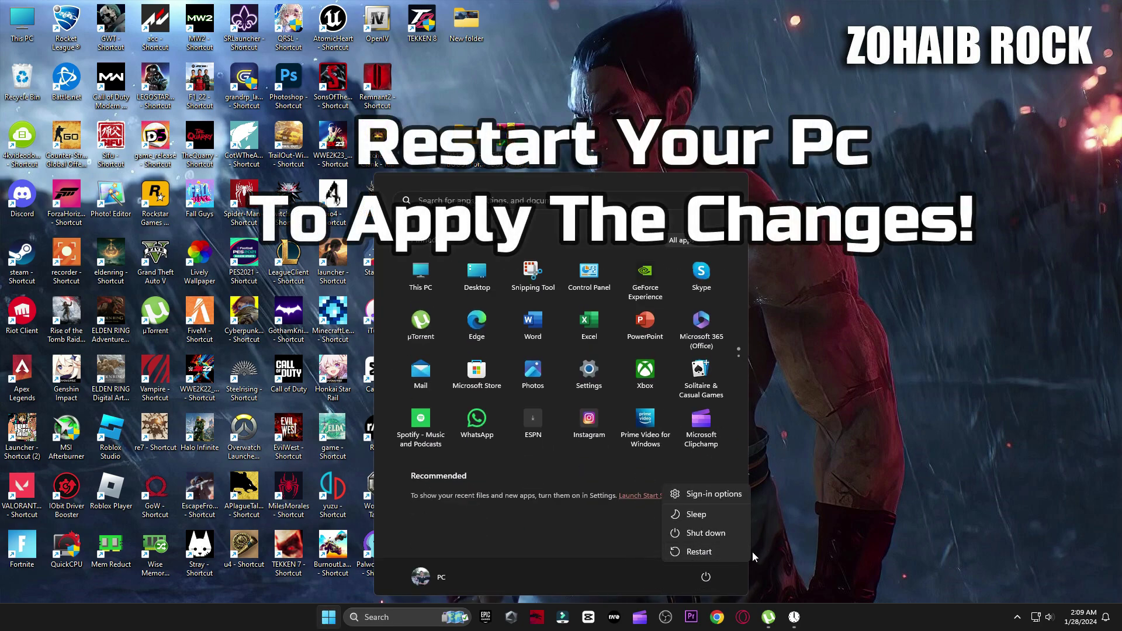